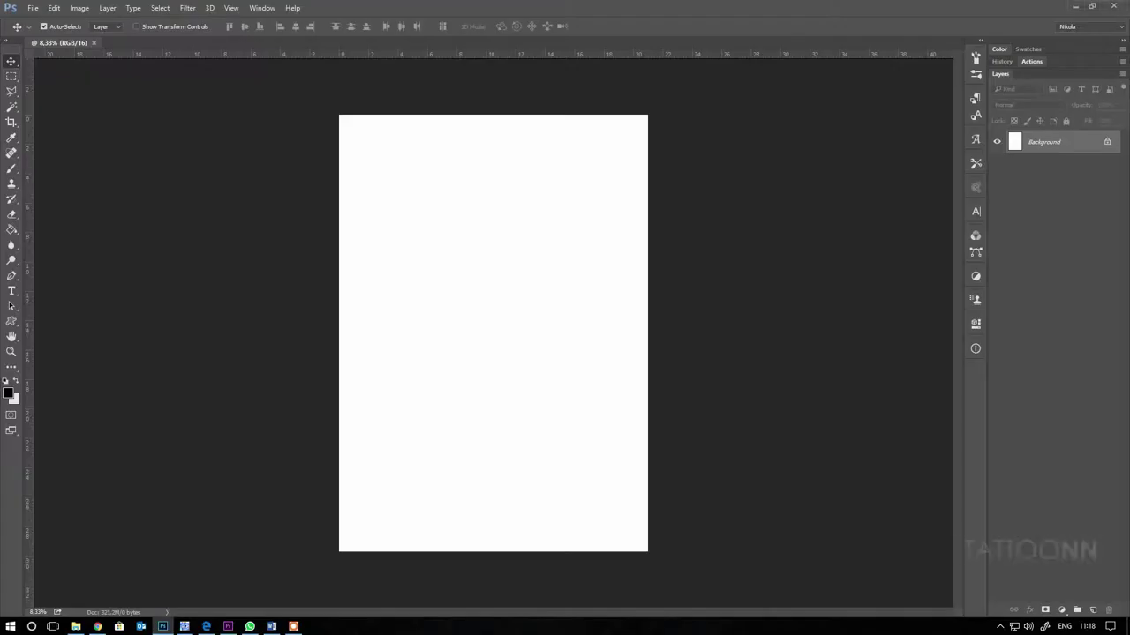
- Scale the placed veiled woman portrait down, move it up and right, and commit it
{"action": "left_click_drag", "start_coordinate": [627, 114], "coordinate": [552, 239]}
{"action": "mouse_move", "coordinate": [469, 270]}
{"action": "left_mouse_down"}
{"action": "mouse_move", "coordinate": [498, 239]}
{"action": "mouse_move", "coordinate": [543, 237]}
{"action": "left_mouse_up"}
{"action": "key", "text": "Return"}
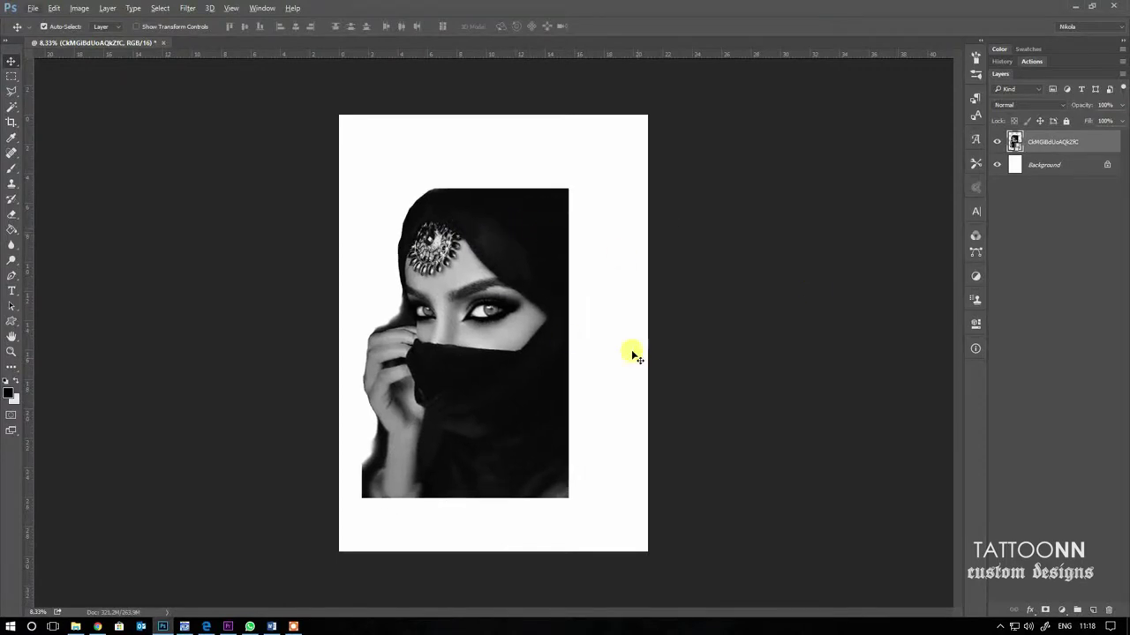
- Enlarge the second dark photo, then shift it and the portrait together to the left
{"action": "left_click_drag", "start_coordinate": [524, 379], "coordinate": [666, 492]}
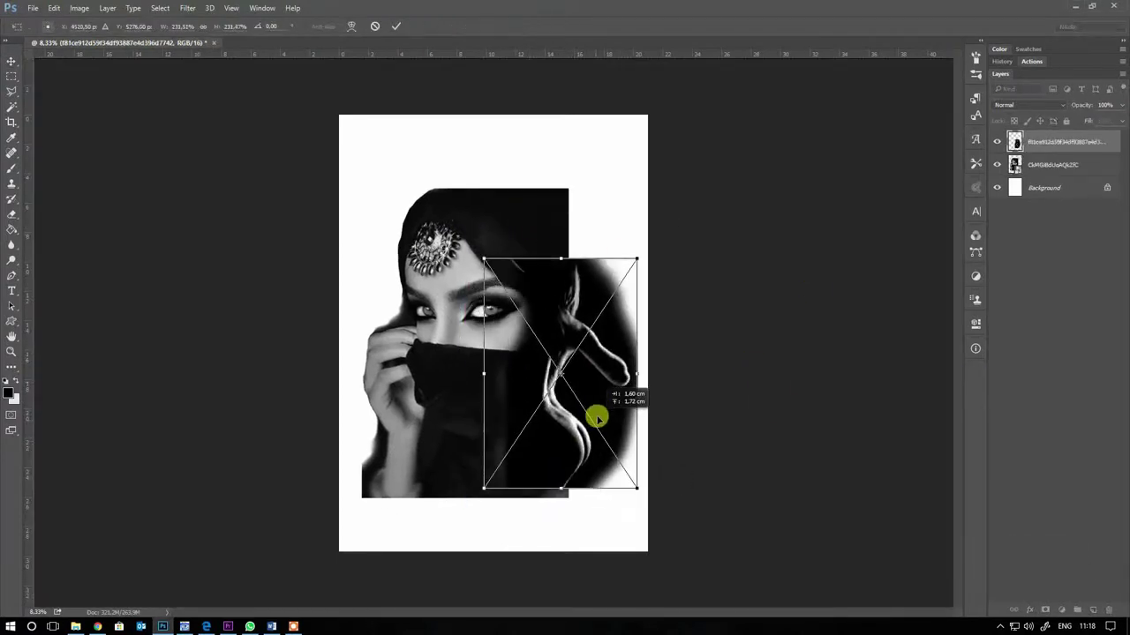
{"action": "left_click", "coordinate": [1029, 166], "text": "shift"}
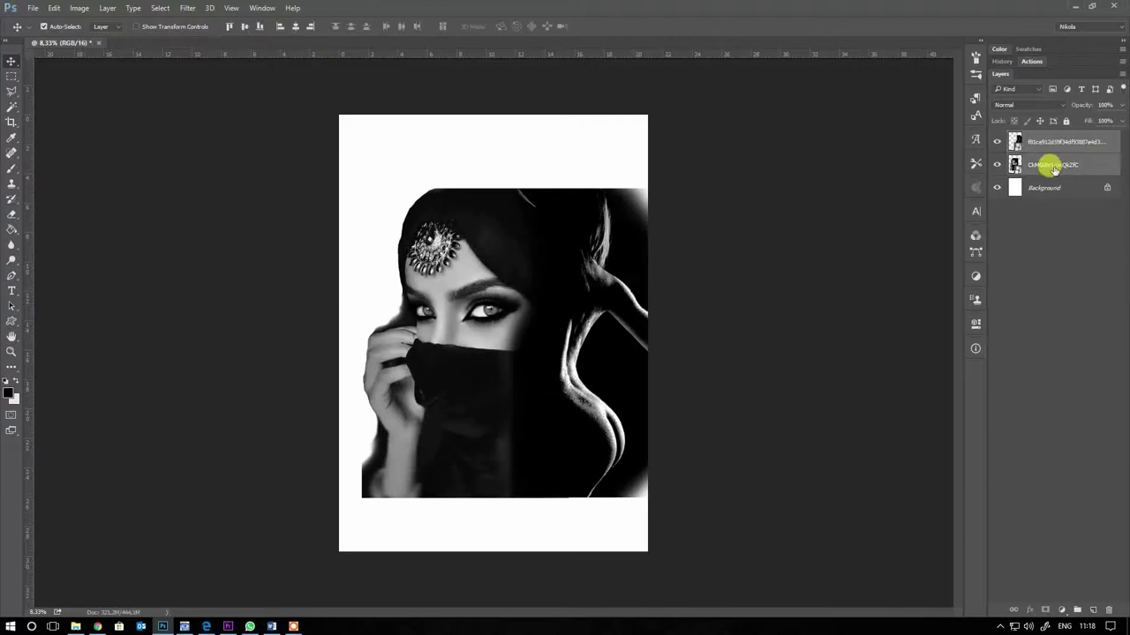
{"action": "left_click_drag", "start_coordinate": [594, 296], "coordinate": [562, 295]}
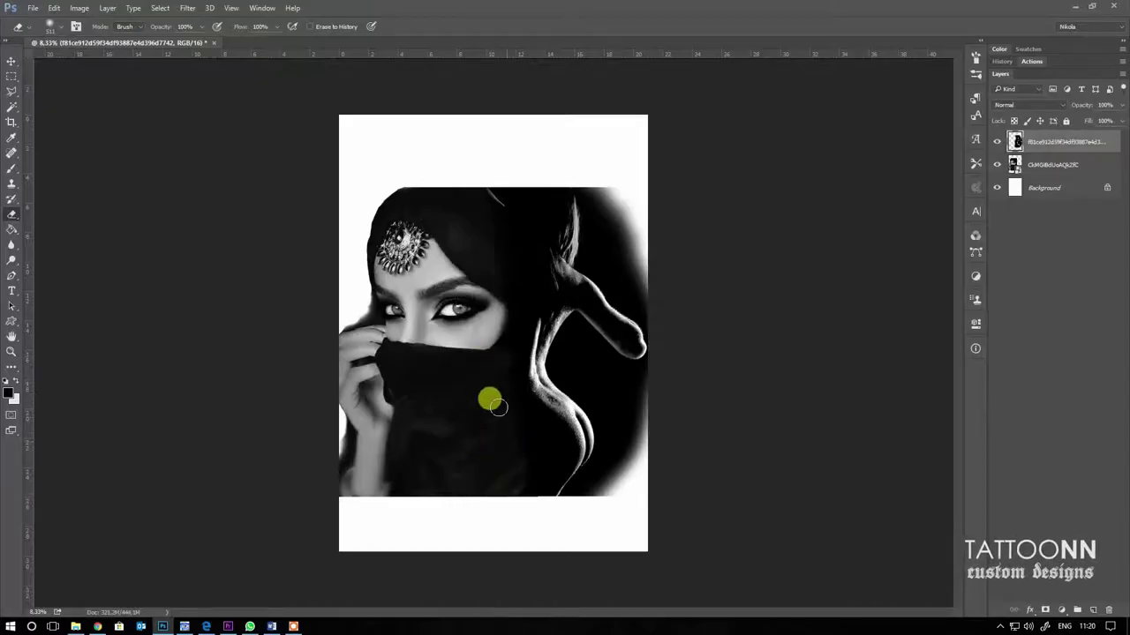
- Soft-erase the dark upper-right background of the second photo with a larger eraser
{"action": "scroll", "coordinate": [587, 211], "scroll_direction": "up", "scroll_amount": 2}
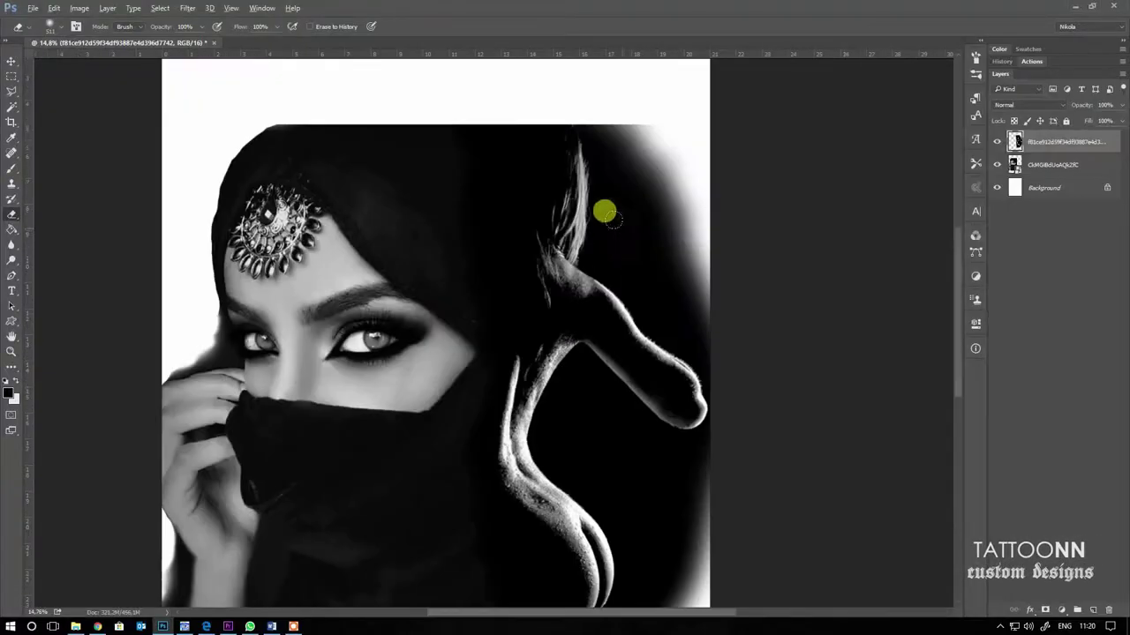
{"action": "mouse_move", "coordinate": [630, 145]}
{"action": "left_mouse_down"}
{"action": "mouse_move", "coordinate": [661, 262]}
{"action": "mouse_move", "coordinate": [661, 171]}
{"action": "left_mouse_up"}
{"action": "right_click", "coordinate": [694, 182]}
{"action": "left_click_drag", "start_coordinate": [768, 222], "coordinate": [792, 221]}
{"action": "left_click", "coordinate": [637, 104]}
{"action": "left_click_drag", "start_coordinate": [637, 104], "coordinate": [676, 184]}
{"action": "scroll", "coordinate": [683, 353], "scroll_direction": "down", "scroll_amount": 2}
- Erase the remaining dark right-hand background with a smaller eraser brush
{"action": "mouse_move", "coordinate": [683, 353]}
{"action": "left_mouse_down"}
{"action": "mouse_move", "coordinate": [651, 383]}
{"action": "mouse_move", "coordinate": [598, 399]}
{"action": "mouse_move", "coordinate": [683, 242]}
{"action": "left_mouse_up"}
{"action": "scroll", "coordinate": [651, 383], "scroll_direction": "down", "scroll_amount": 1}
{"action": "scroll", "coordinate": [597, 399], "scroll_direction": "down", "scroll_amount": 1}
{"action": "right_click", "coordinate": [671, 286]}
{"action": "left_click_drag", "start_coordinate": [797, 320], "coordinate": [781, 320]}
{"action": "left_click", "coordinate": [568, 179]}
{"action": "left_click_drag", "start_coordinate": [568, 179], "coordinate": [642, 235]}
{"action": "scroll", "coordinate": [643, 235], "scroll_direction": "down", "scroll_amount": 2}
{"action": "scroll", "coordinate": [461, 235], "scroll_direction": "down", "scroll_amount": 1}
{"action": "scroll", "coordinate": [575, 368], "scroll_direction": "down", "scroll_amount": 2}
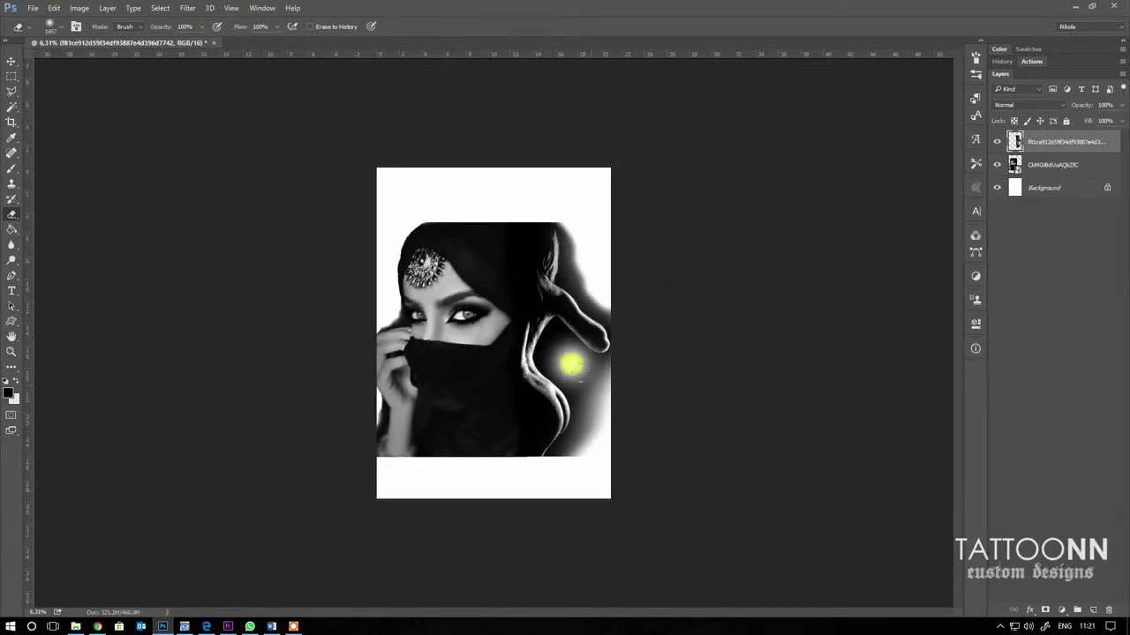
{"action": "scroll", "coordinate": [478, 268], "scroll_direction": "up", "scroll_amount": 1}
- Apply a Levels adjustment to the portrait with the black input set to 11
{"action": "left_click", "coordinate": [1044, 168]}
{"action": "left_click", "coordinate": [78, 8]}
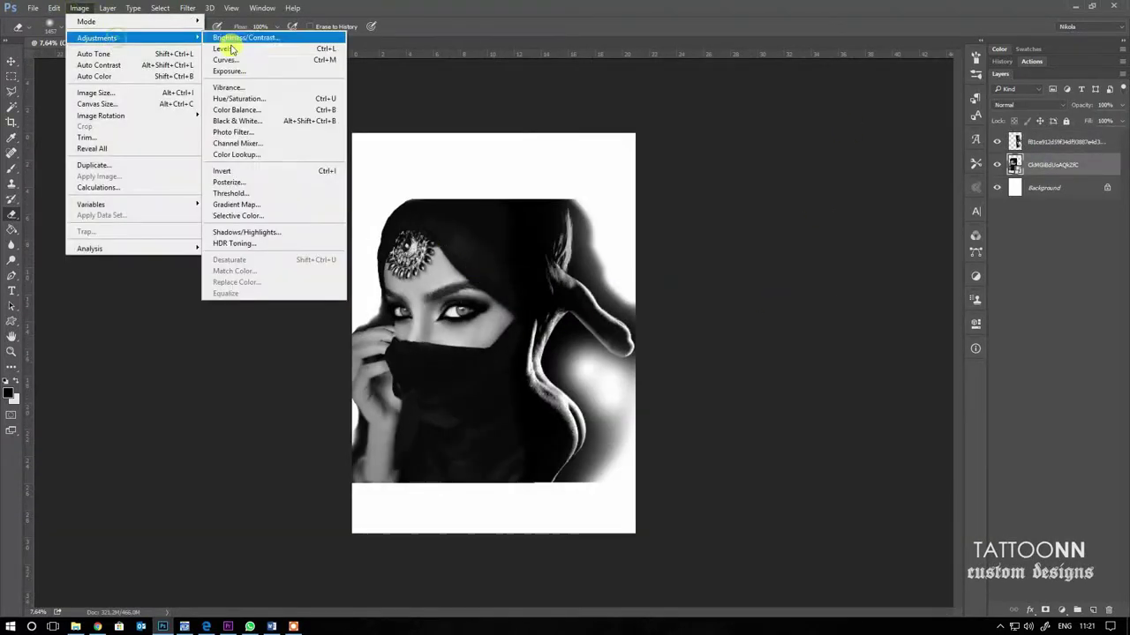
{"action": "left_click", "coordinate": [225, 46]}
{"action": "left_click_drag", "start_coordinate": [459, 274], "coordinate": [468, 276]}
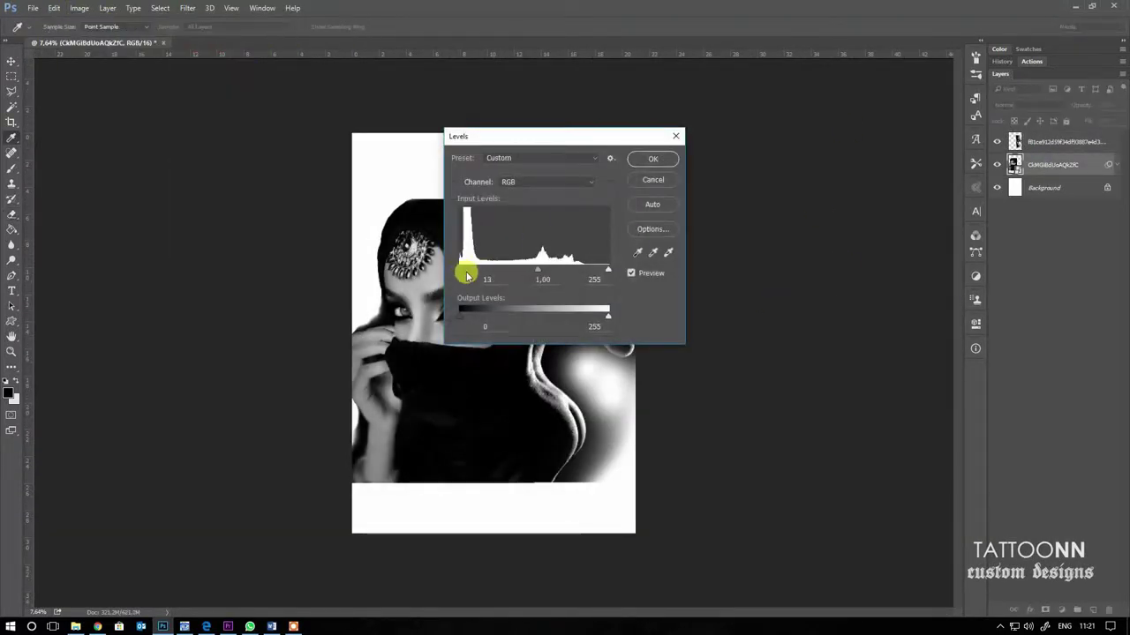
{"action": "left_click", "coordinate": [653, 160]}
- Shrink and reposition the portrait, then move and shrink the clouds image at the top
{"action": "left_click", "coordinate": [12, 62]}
{"action": "key", "text": "ctrl+t"}
{"action": "left_click", "coordinate": [577, 241]}
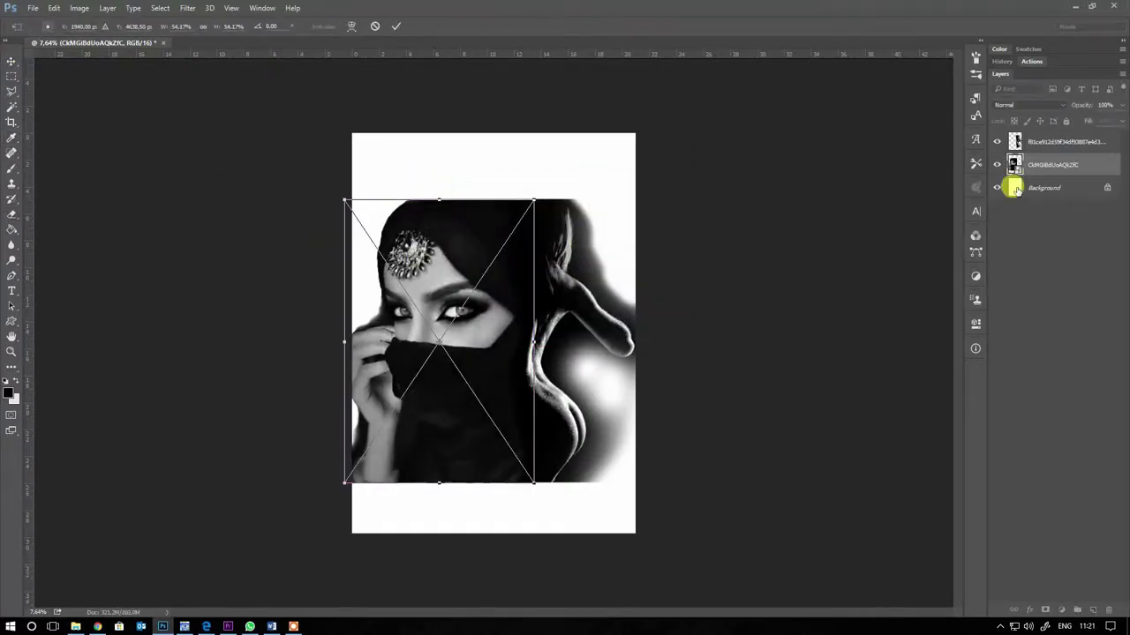
{"action": "key", "text": "Return"}
{"action": "key", "text": "ctrl+t"}
{"action": "left_click_drag", "start_coordinate": [635, 199], "coordinate": [607, 230]}
{"action": "key", "text": "Return"}
{"action": "mouse_move", "coordinate": [550, 265]}
{"action": "left_mouse_down"}
{"action": "mouse_move", "coordinate": [507, 323]}
{"action": "mouse_move", "coordinate": [504, 171]}
{"action": "left_mouse_up"}
{"action": "left_click_drag", "start_coordinate": [630, 100], "coordinate": [582, 143]}
- Commit the clouds image, lower it over the head, and soft-erase its bottom, left and top edges
{"action": "key", "text": "Return"}
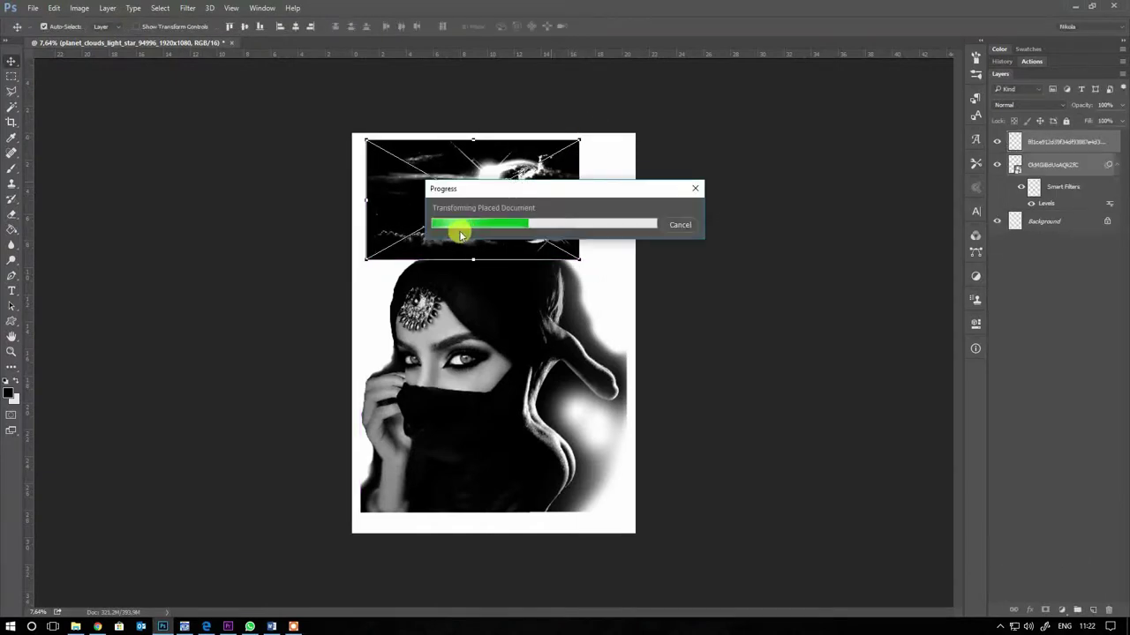
{"action": "scroll", "coordinate": [459, 208], "scroll_direction": "up", "scroll_amount": 2}
{"action": "scroll", "coordinate": [476, 200], "scroll_direction": "up", "scroll_amount": 2}
{"action": "left_click_drag", "start_coordinate": [441, 267], "coordinate": [441, 290]}
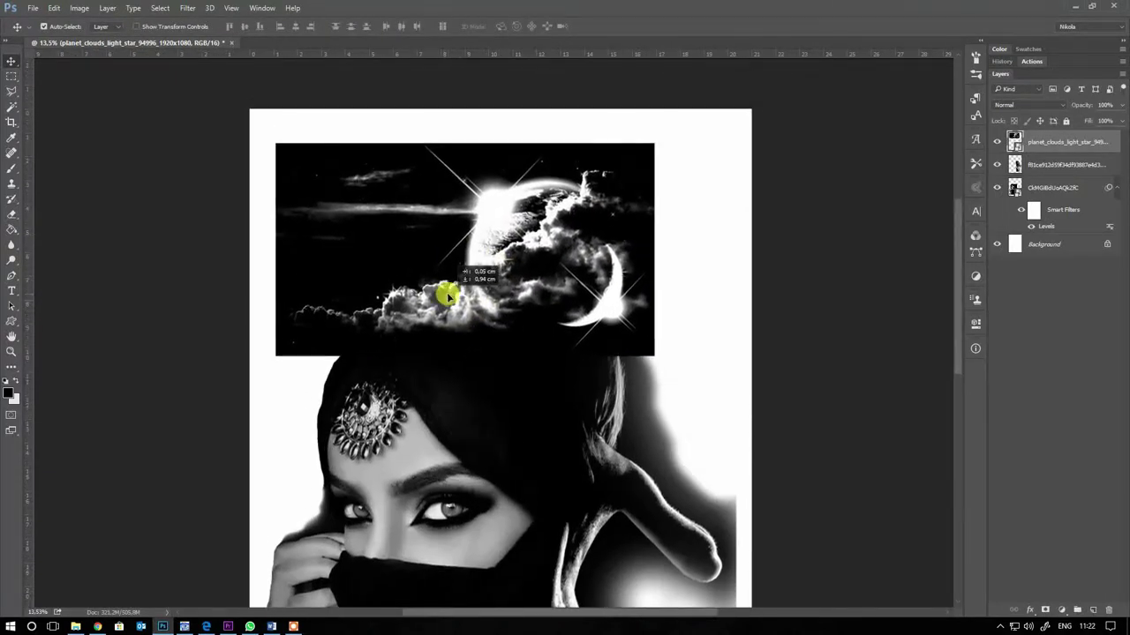
{"action": "key", "text": "e"}
{"action": "mouse_move", "coordinate": [409, 363]}
{"action": "left_mouse_down"}
{"action": "mouse_move", "coordinate": [588, 368]}
{"action": "mouse_move", "coordinate": [559, 343]}
{"action": "mouse_move", "coordinate": [552, 356]}
{"action": "mouse_move", "coordinate": [354, 343]}
{"action": "left_mouse_up"}
{"action": "mouse_move", "coordinate": [229, 96]}
{"action": "left_mouse_down"}
{"action": "mouse_move", "coordinate": [200, 242]}
{"action": "mouse_move", "coordinate": [287, 101]}
{"action": "mouse_move", "coordinate": [591, 90]}
{"action": "mouse_move", "coordinate": [663, 303]}
{"action": "mouse_move", "coordinate": [479, 45]}
{"action": "mouse_move", "coordinate": [416, 50]}
{"action": "mouse_move", "coordinate": [470, 141]}
{"action": "left_mouse_up"}
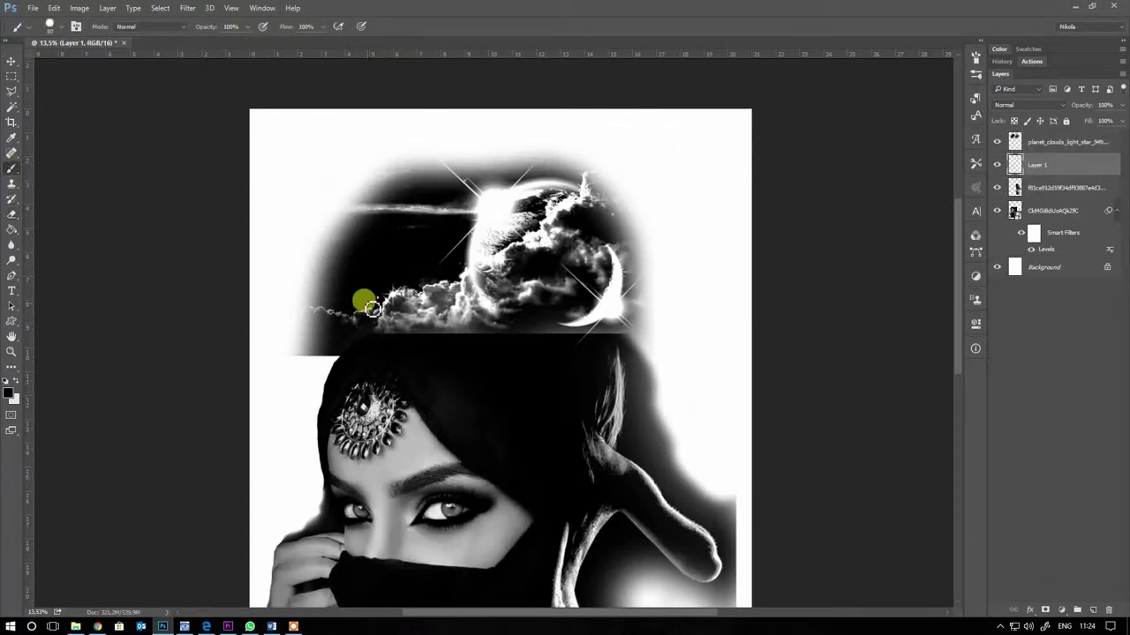
- Set a larger 432 px soft brush and move to Layer 1 for black painting
{"action": "right_click", "coordinate": [522, 355]}
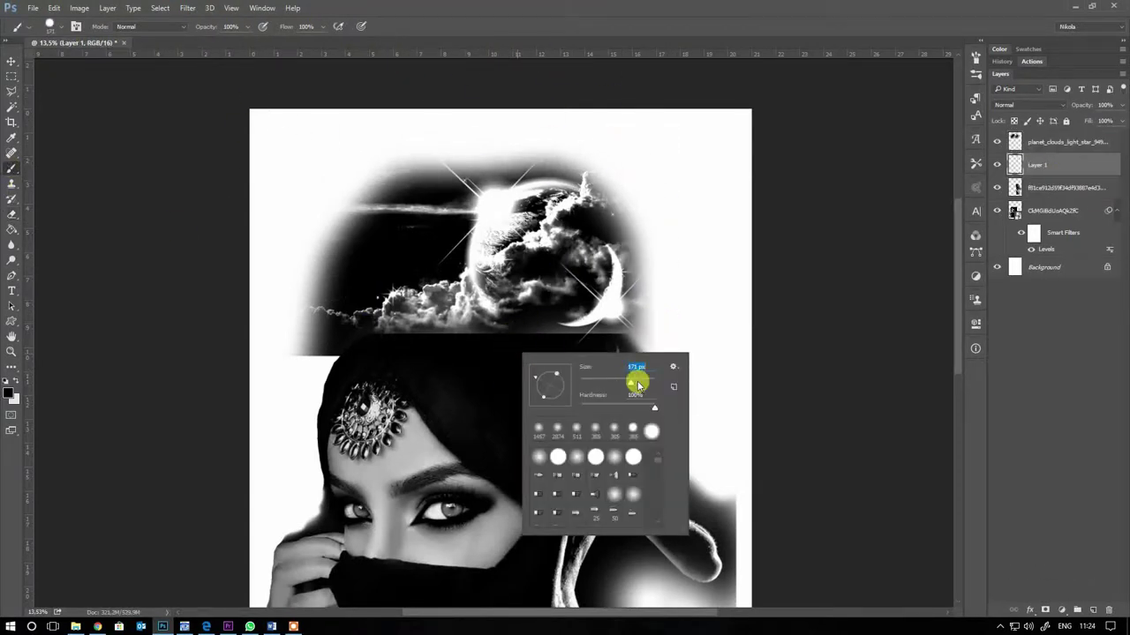
{"action": "left_click", "coordinate": [479, 315]}
{"action": "right_click", "coordinate": [479, 315]}
{"action": "left_click", "coordinate": [470, 322]}
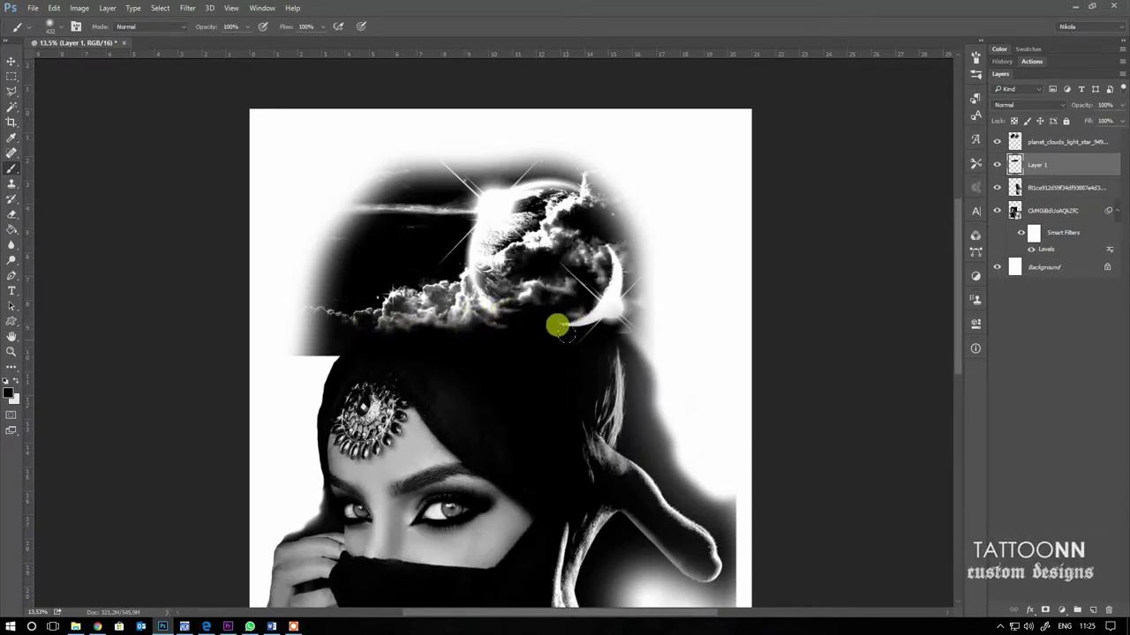
{"action": "scroll", "coordinate": [557, 327], "scroll_direction": "down", "scroll_amount": 1}
{"action": "scroll", "coordinate": [323, 184], "scroll_direction": "down", "scroll_amount": 1}
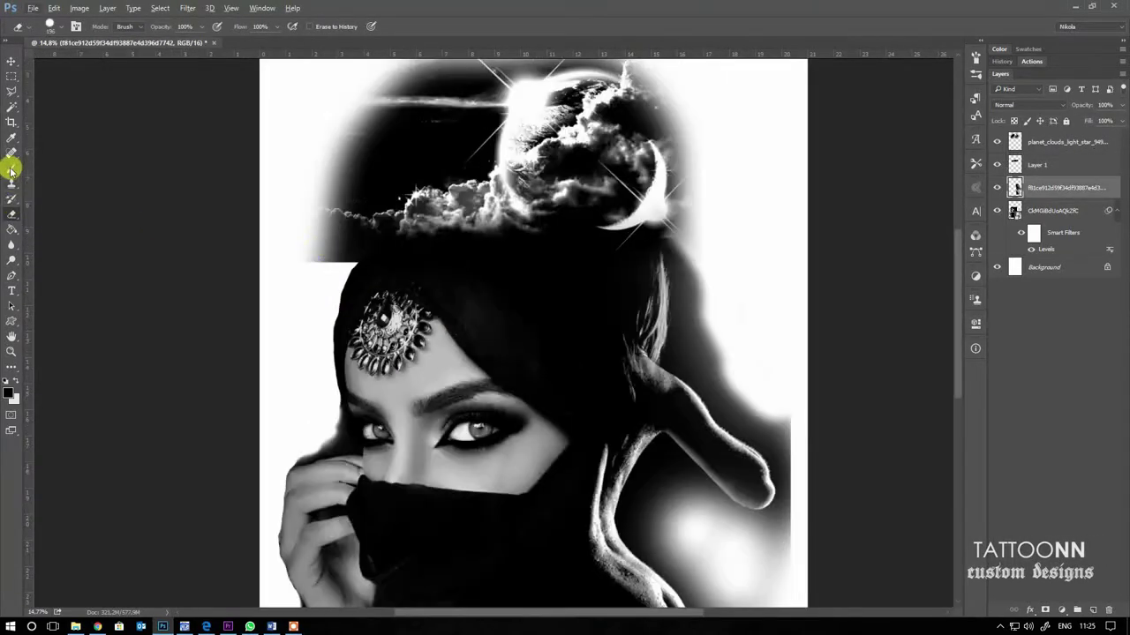
{"action": "key", "text": "alt+bracketright"}
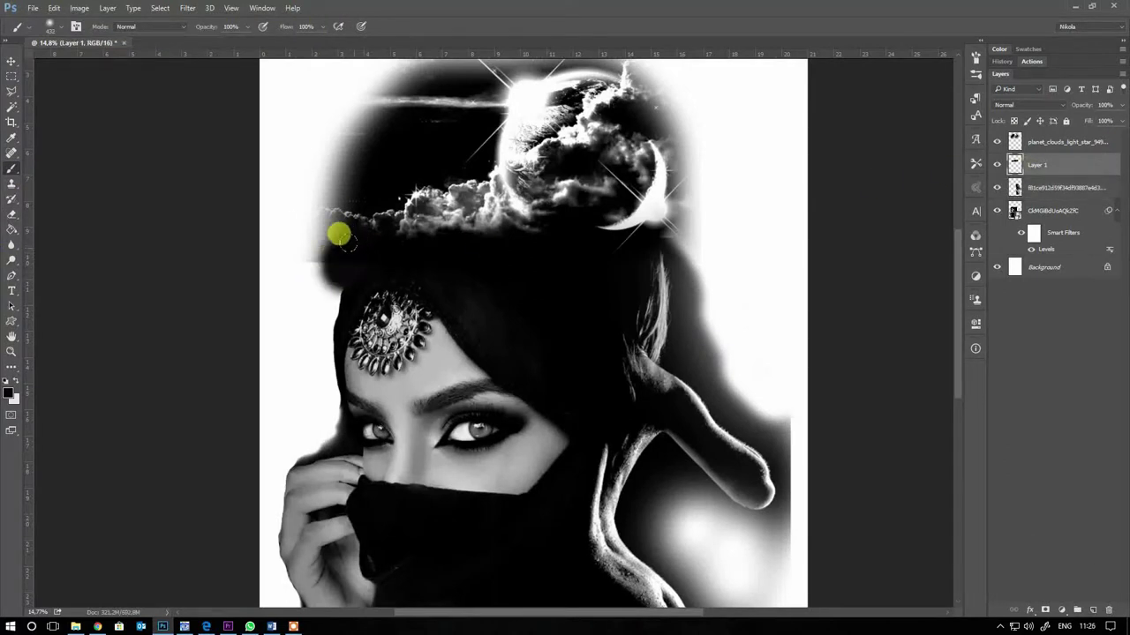
- Add Layer 2 above Background and paint soft black down the left edge with a huge brush
{"action": "left_click", "coordinate": [1093, 609]}
{"action": "left_click_drag", "start_coordinate": [1040, 165], "coordinate": [1053, 261]}
{"action": "right_click", "coordinate": [524, 321]}
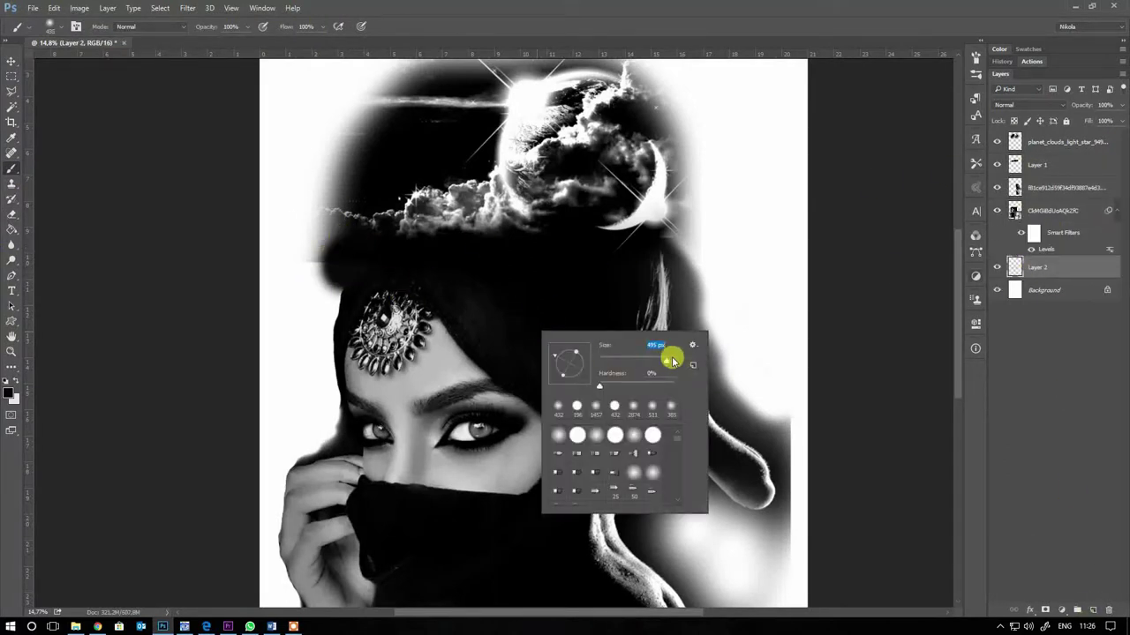
{"action": "left_click_drag", "start_coordinate": [671, 361], "coordinate": [683, 359]}
{"action": "mouse_move", "coordinate": [303, 222]}
{"action": "left_mouse_down"}
{"action": "mouse_move", "coordinate": [277, 365]}
{"action": "mouse_move", "coordinate": [323, 344]}
{"action": "left_mouse_up"}
- With a slightly smaller brush, darken the lower-left edge and lighten the area left of the face
{"action": "right_click", "coordinate": [338, 439]}
{"action": "left_click_drag", "start_coordinate": [467, 453], "coordinate": [491, 454]}
{"action": "left_click", "coordinate": [313, 391]}
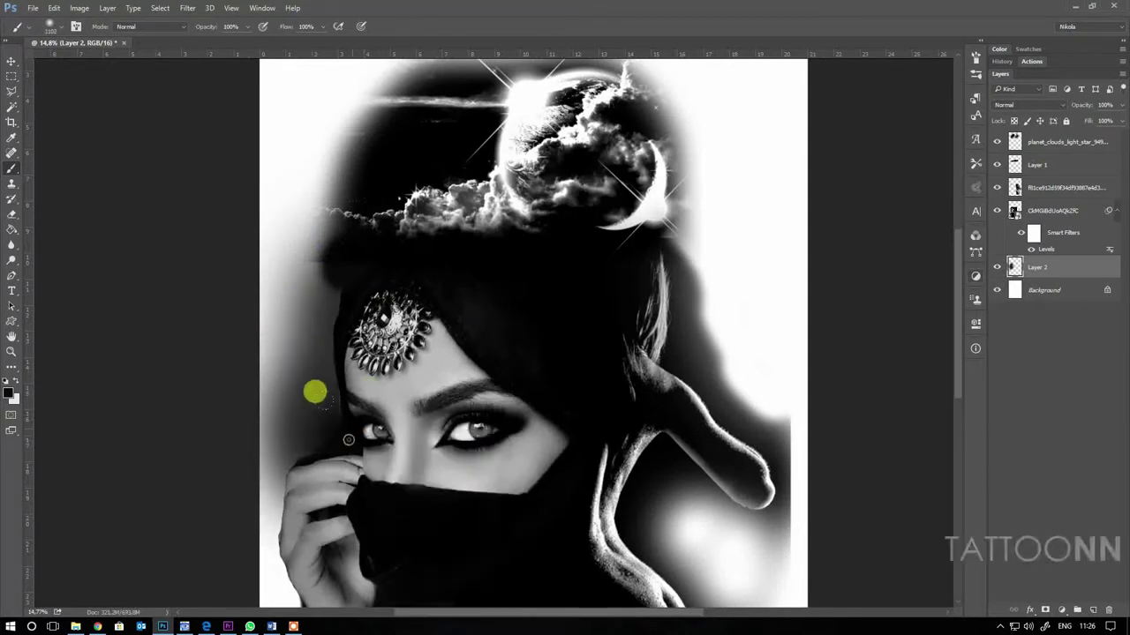
{"action": "scroll", "coordinate": [323, 366], "scroll_direction": "down", "scroll_amount": 3}
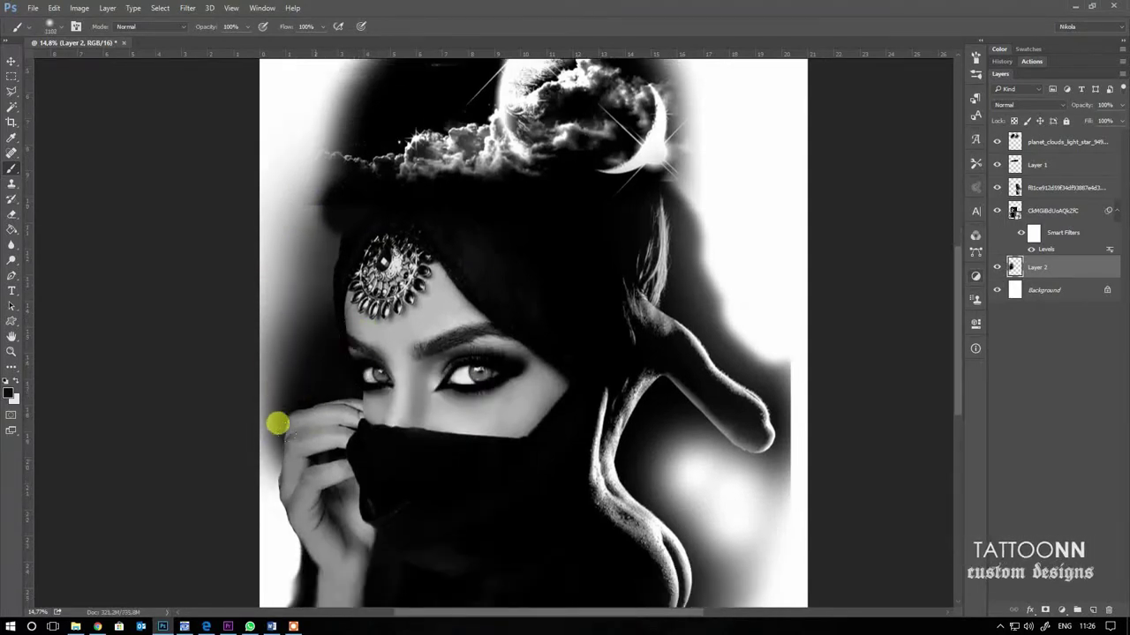
{"action": "left_click_drag", "start_coordinate": [288, 474], "coordinate": [311, 423]}
{"action": "mouse_move", "coordinate": [371, 281]}
{"action": "left_mouse_down"}
{"action": "mouse_move", "coordinate": [257, 206]}
{"action": "mouse_move", "coordinate": [247, 265]}
{"action": "mouse_move", "coordinate": [283, 303]}
{"action": "left_mouse_up"}
{"action": "right_click", "coordinate": [326, 304]}
{"action": "key", "text": "Return"}
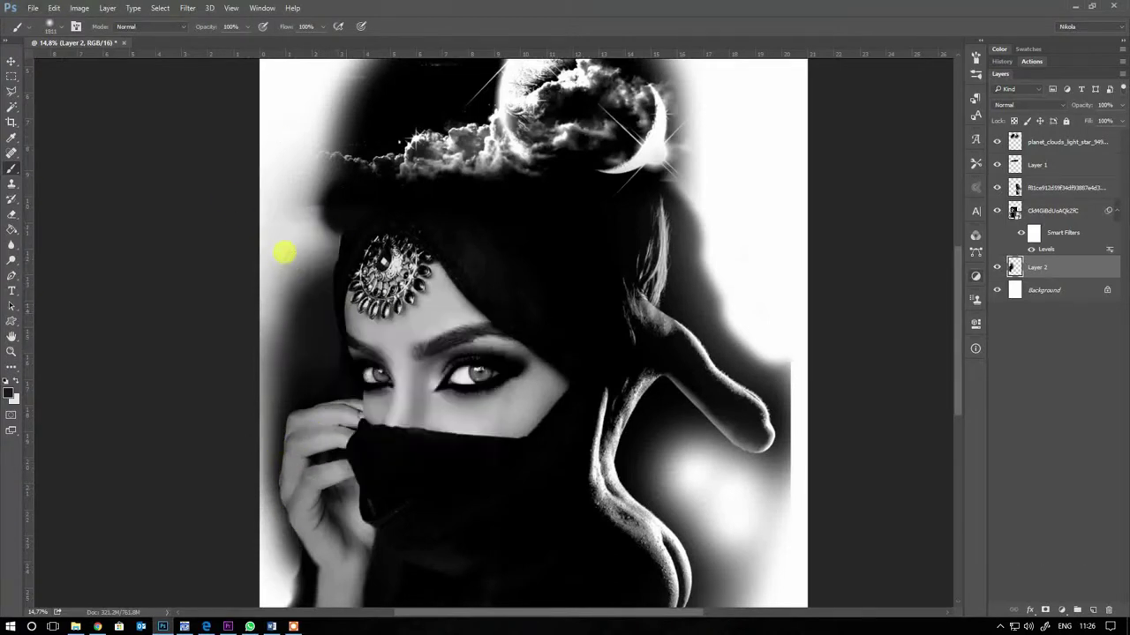
{"action": "scroll", "coordinate": [345, 245], "scroll_direction": "down", "scroll_amount": 2}
{"action": "scroll", "coordinate": [433, 305], "scroll_direction": "down", "scroll_amount": 3}
{"action": "scroll", "coordinate": [433, 304], "scroll_direction": "up", "scroll_amount": 2}
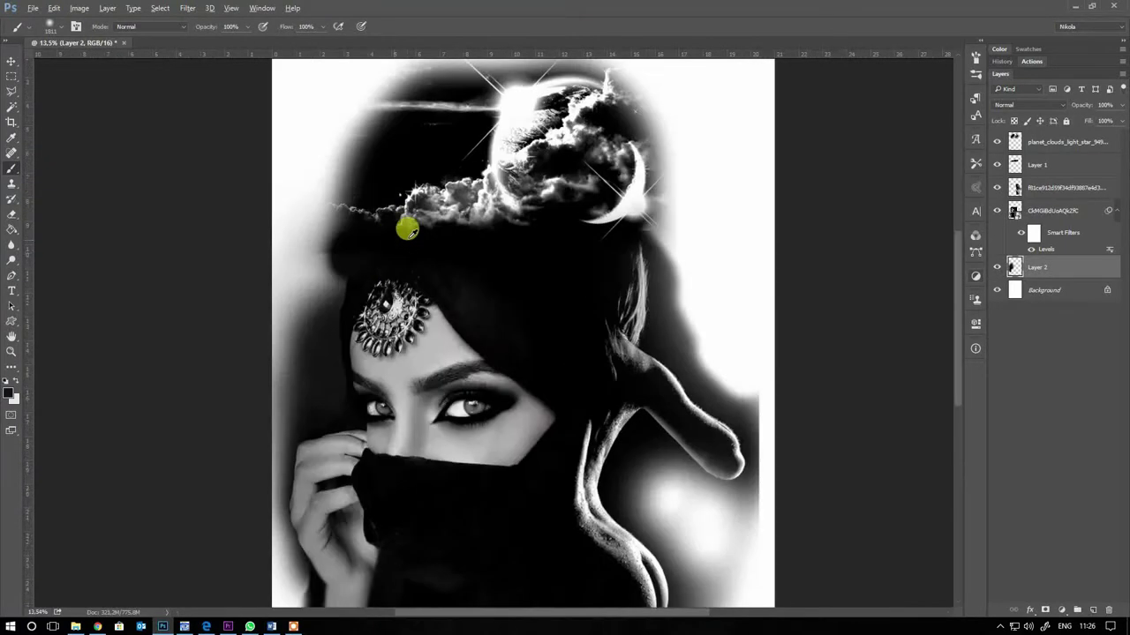
- Select Layer 1, check the brush settings, and move up to the clouds layer
{"action": "left_click", "coordinate": [1059, 164]}
{"action": "right_click", "coordinate": [463, 260]}
{"action": "key", "text": "Return"}
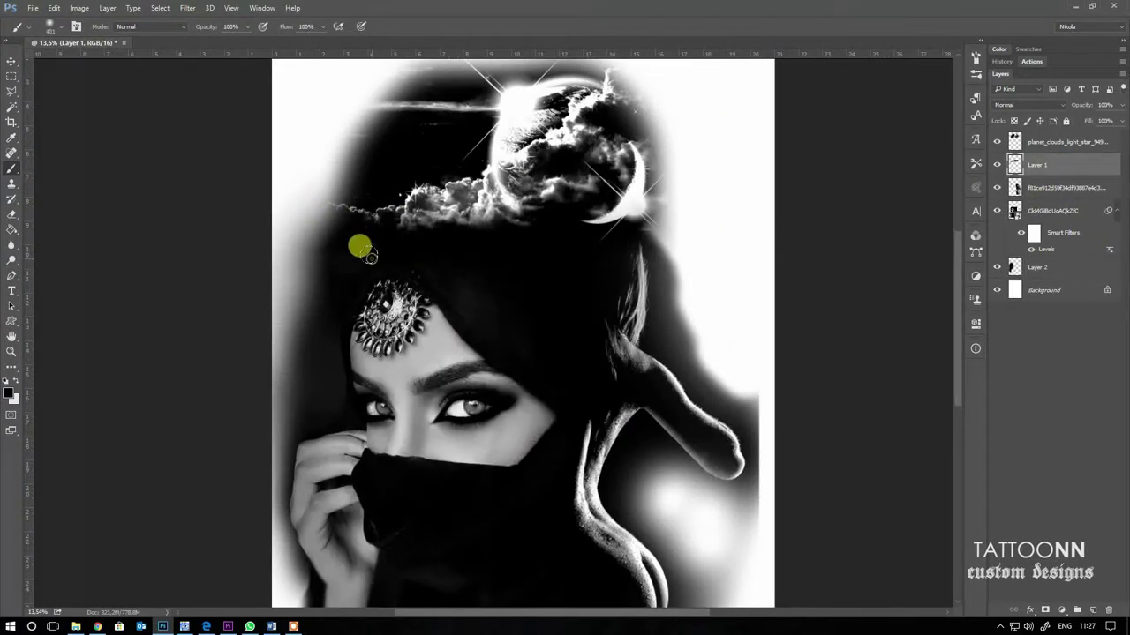
{"action": "key", "text": "alt+bracketright"}
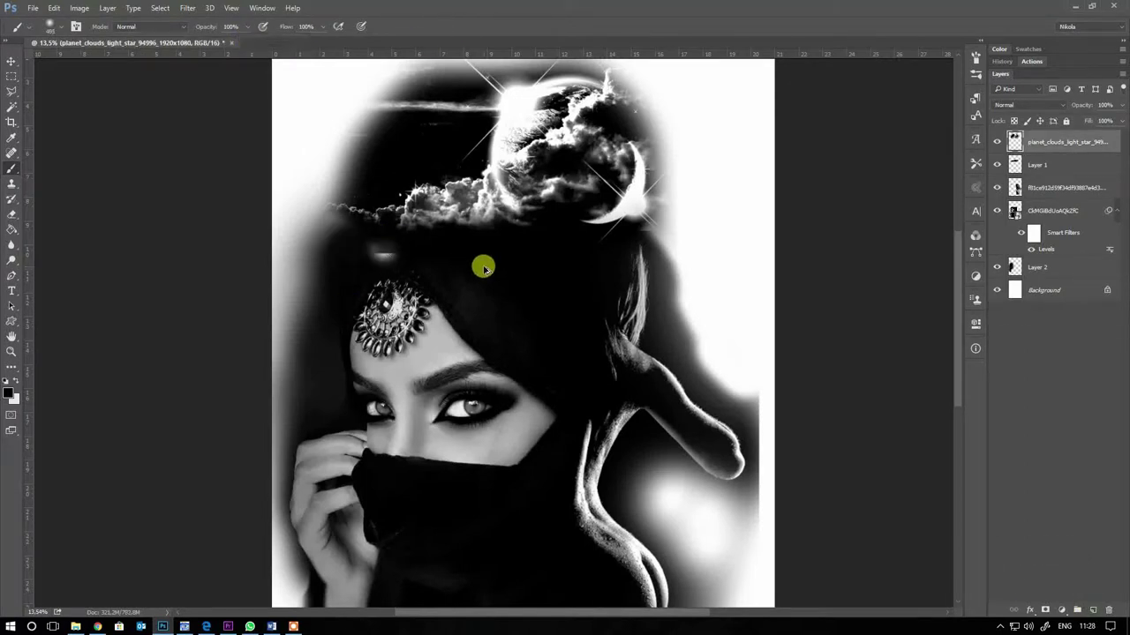
- Cover the bright smudge in the hair with a brush dab, then zoom in on it
{"action": "left_click", "coordinate": [387, 253]}
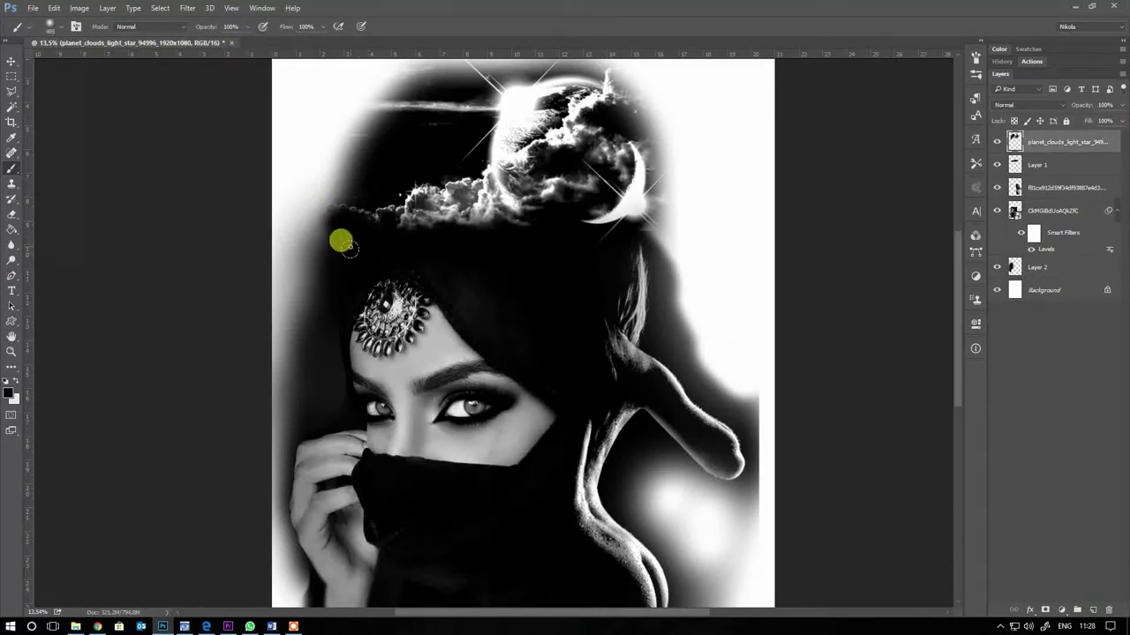
{"action": "scroll", "coordinate": [479, 215], "scroll_direction": "down", "scroll_amount": 2}
{"action": "scroll", "coordinate": [499, 343], "scroll_direction": "down", "scroll_amount": 2}
{"action": "scroll", "coordinate": [618, 353], "scroll_direction": "up", "scroll_amount": 1}
{"action": "scroll", "coordinate": [591, 429], "scroll_direction": "down", "scroll_amount": 1}
{"action": "scroll", "coordinate": [625, 436], "scroll_direction": "down", "scroll_amount": 2}
{"action": "scroll", "coordinate": [500, 330], "scroll_direction": "up", "scroll_amount": 2}
{"action": "scroll", "coordinate": [612, 327], "scroll_direction": "up", "scroll_amount": 1}
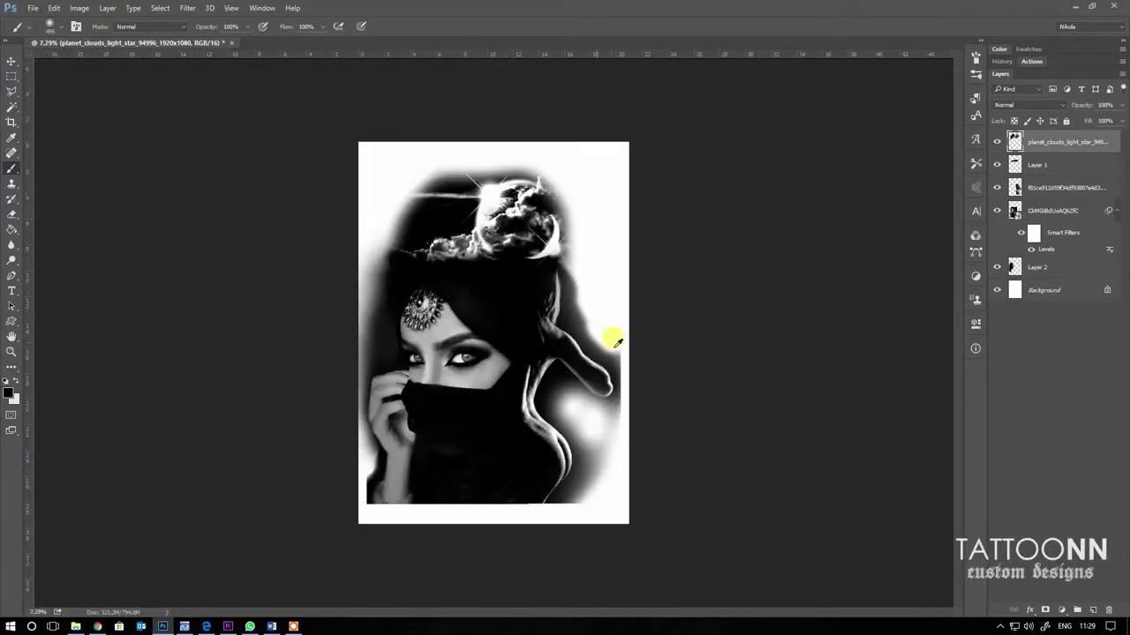
{"action": "scroll", "coordinate": [579, 207], "scroll_direction": "up", "scroll_amount": 1}
{"action": "scroll", "coordinate": [580, 207], "scroll_direction": "up", "scroll_amount": 1}
{"action": "scroll", "coordinate": [31, 139], "scroll_direction": "up", "scroll_amount": 2}
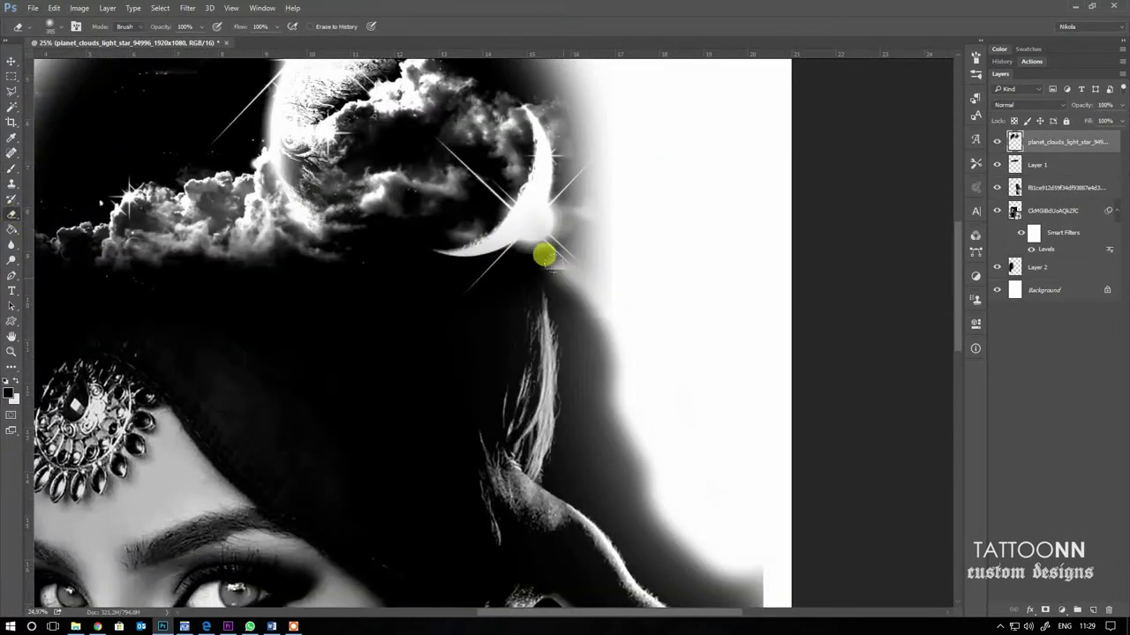
- Paint a dark black shadow beside and below the moon on Layer 1
{"action": "left_click", "coordinate": [1037, 165]}
{"action": "left_click", "coordinate": [11, 153]}
{"action": "mouse_move", "coordinate": [574, 291]}
{"action": "left_mouse_down"}
{"action": "mouse_move", "coordinate": [518, 234]}
{"action": "mouse_move", "coordinate": [575, 217]}
{"action": "mouse_move", "coordinate": [574, 356]}
{"action": "left_mouse_up"}
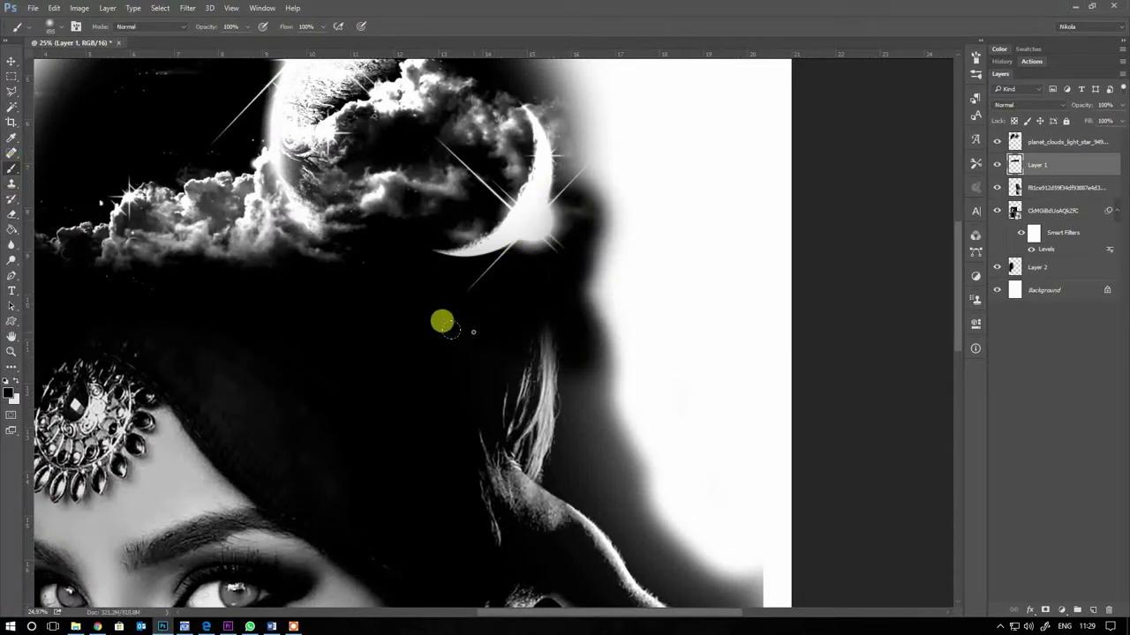
{"action": "scroll", "coordinate": [445, 335], "scroll_direction": "down", "scroll_amount": 2}
{"action": "scroll", "coordinate": [477, 291], "scroll_direction": "down", "scroll_amount": 2}
{"action": "scroll", "coordinate": [520, 274], "scroll_direction": "up", "scroll_amount": 1}
{"action": "scroll", "coordinate": [547, 327], "scroll_direction": "down", "scroll_amount": 1}
{"action": "scroll", "coordinate": [560, 344], "scroll_direction": "up", "scroll_amount": 1}
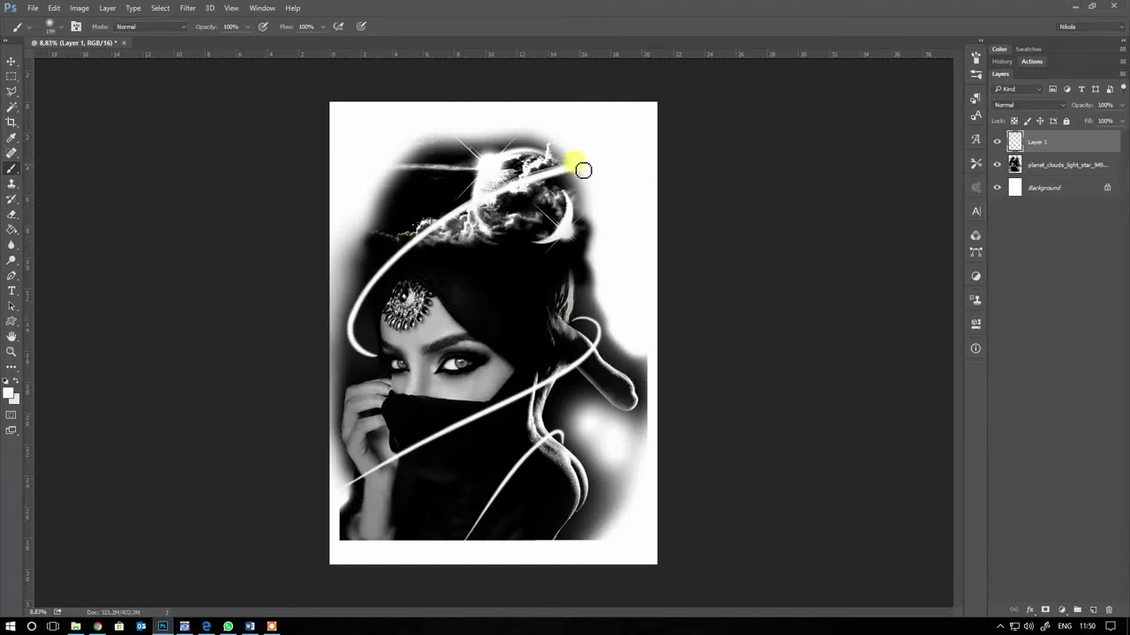
- Paint a white light streak curving from the ear down to the lower left
{"action": "scroll", "coordinate": [600, 296], "scroll_direction": "up", "scroll_amount": 3}
{"action": "scroll", "coordinate": [606, 290], "scroll_direction": "up", "scroll_amount": 3}
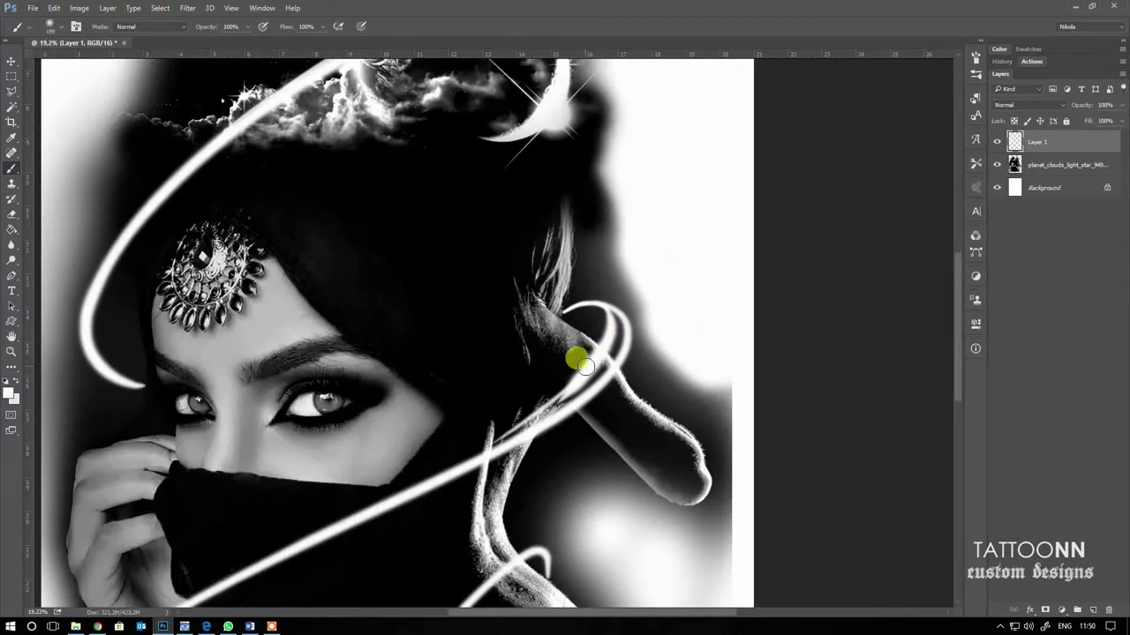
{"action": "left_click_drag", "start_coordinate": [582, 363], "coordinate": [312, 531]}
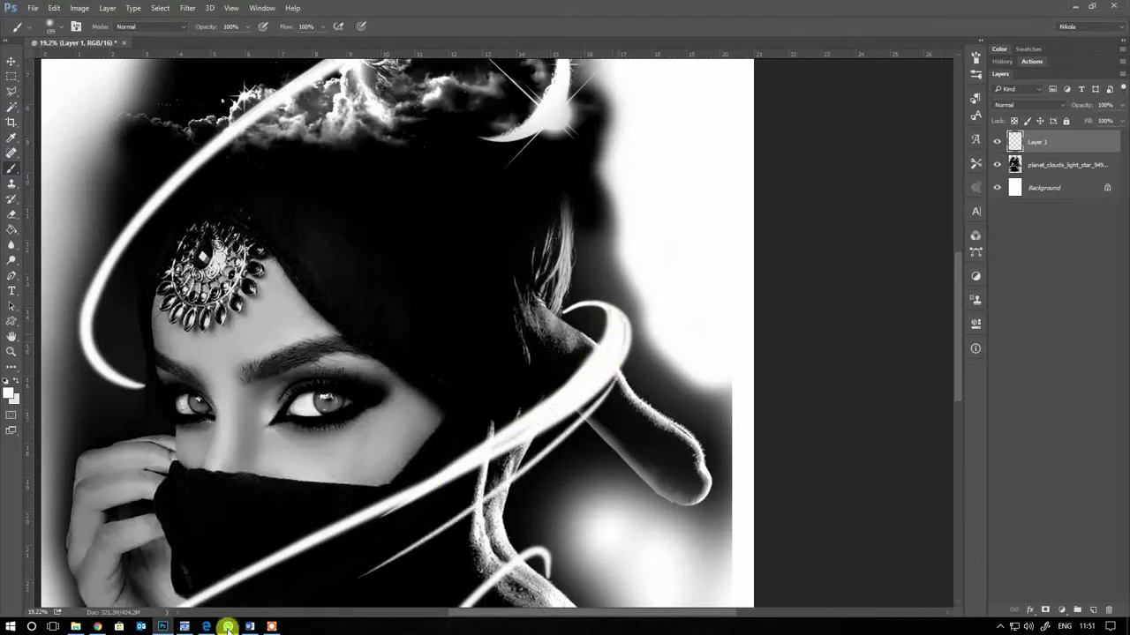
{"action": "scroll", "coordinate": [549, 425], "scroll_direction": "down", "scroll_amount": 5}
{"action": "scroll", "coordinate": [549, 425], "scroll_direction": "up", "scroll_amount": 5}
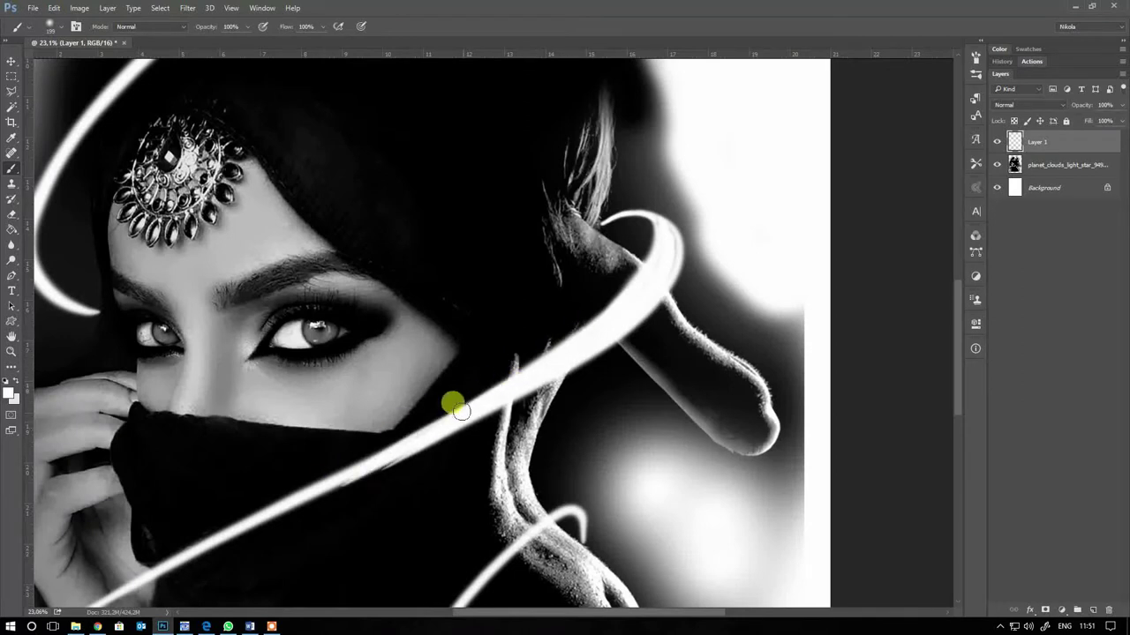
{"action": "scroll", "coordinate": [459, 406], "scroll_direction": "up", "scroll_amount": 1}
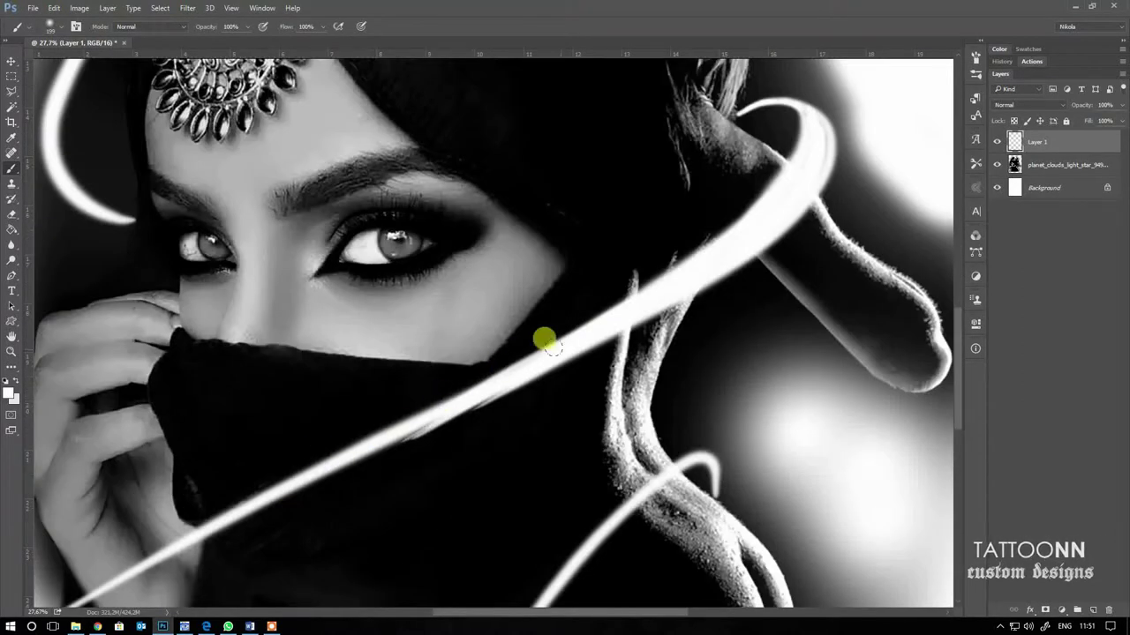
{"action": "scroll", "coordinate": [618, 283], "scroll_direction": "down", "scroll_amount": 3}
{"action": "scroll", "coordinate": [477, 252], "scroll_direction": "down", "scroll_amount": 1}
{"action": "scroll", "coordinate": [503, 119], "scroll_direction": "up", "scroll_amount": 3}
{"action": "scroll", "coordinate": [500, 115], "scroll_direction": "up", "scroll_amount": 1}
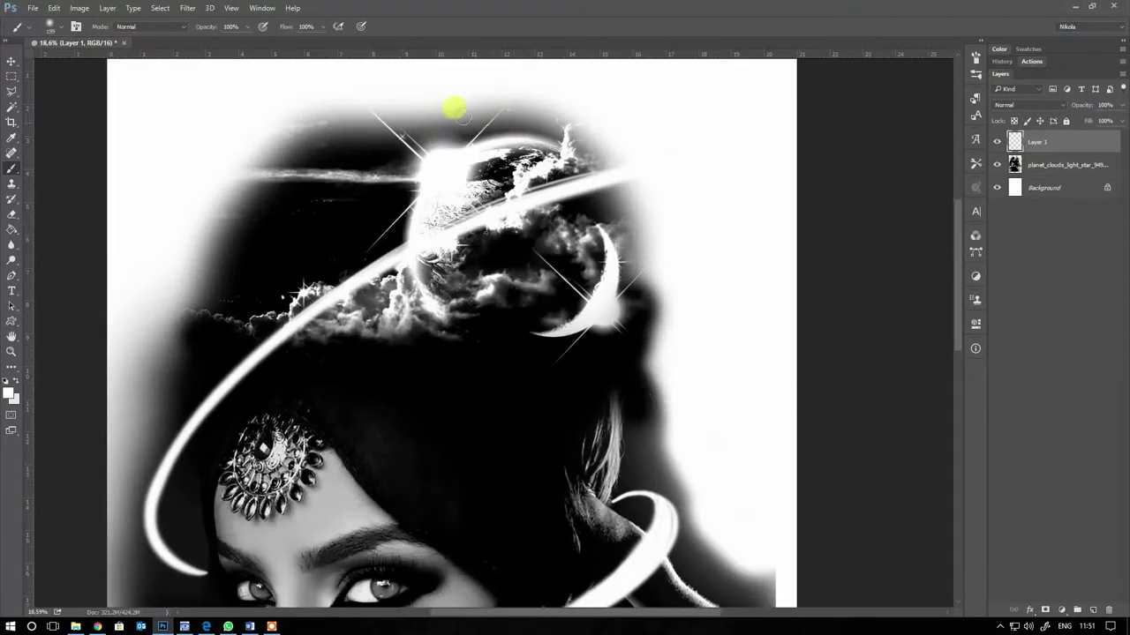
- Add white looping streaks around the planet and to its left
{"action": "left_click_drag", "start_coordinate": [455, 109], "coordinate": [662, 325]}
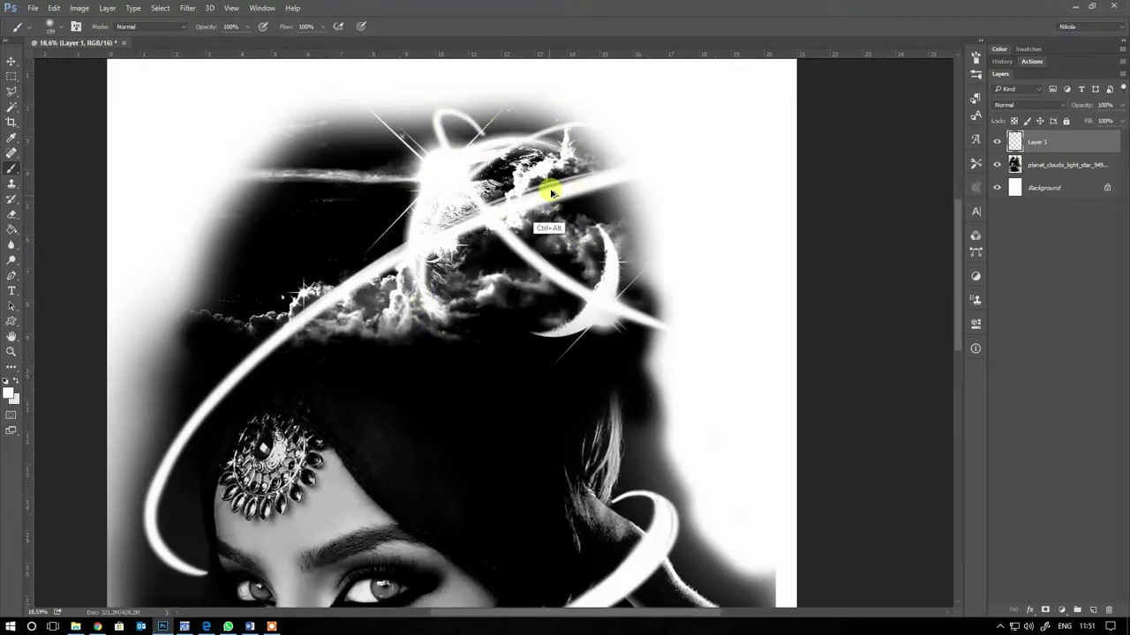
{"action": "scroll", "coordinate": [428, 250], "scroll_direction": "up", "scroll_amount": 5}
{"action": "mouse_move", "coordinate": [403, 202]}
{"action": "left_mouse_down"}
{"action": "mouse_move", "coordinate": [451, 215]}
{"action": "mouse_move", "coordinate": [407, 204]}
{"action": "left_mouse_up"}
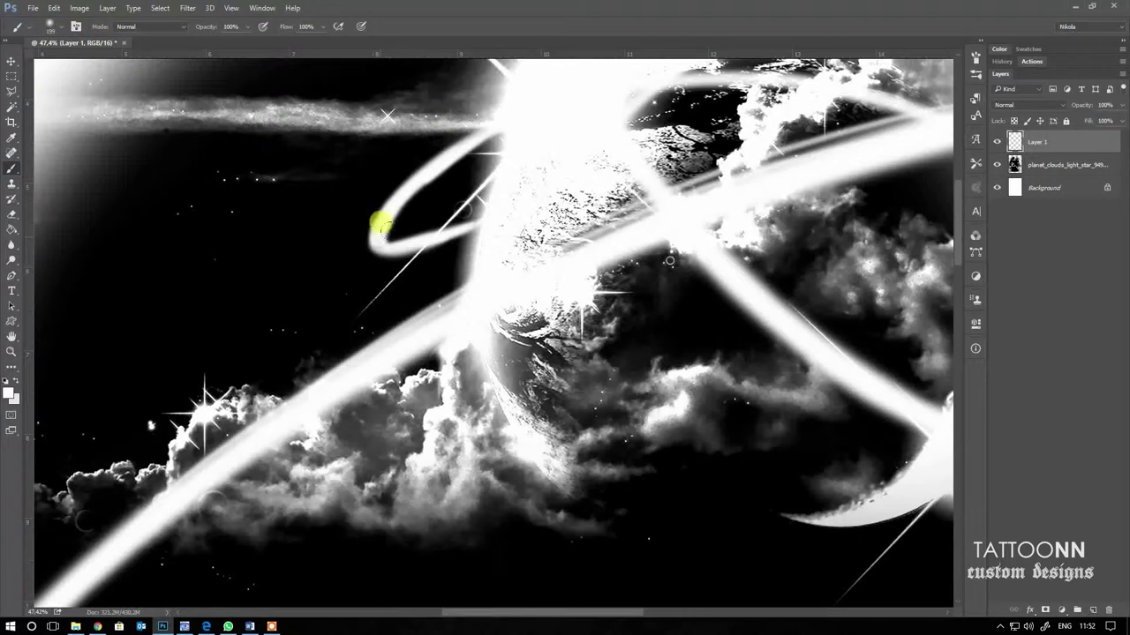
{"action": "scroll", "coordinate": [617, 145], "scroll_direction": "down", "scroll_amount": 2}
{"action": "scroll", "coordinate": [650, 136], "scroll_direction": "down", "scroll_amount": 3}
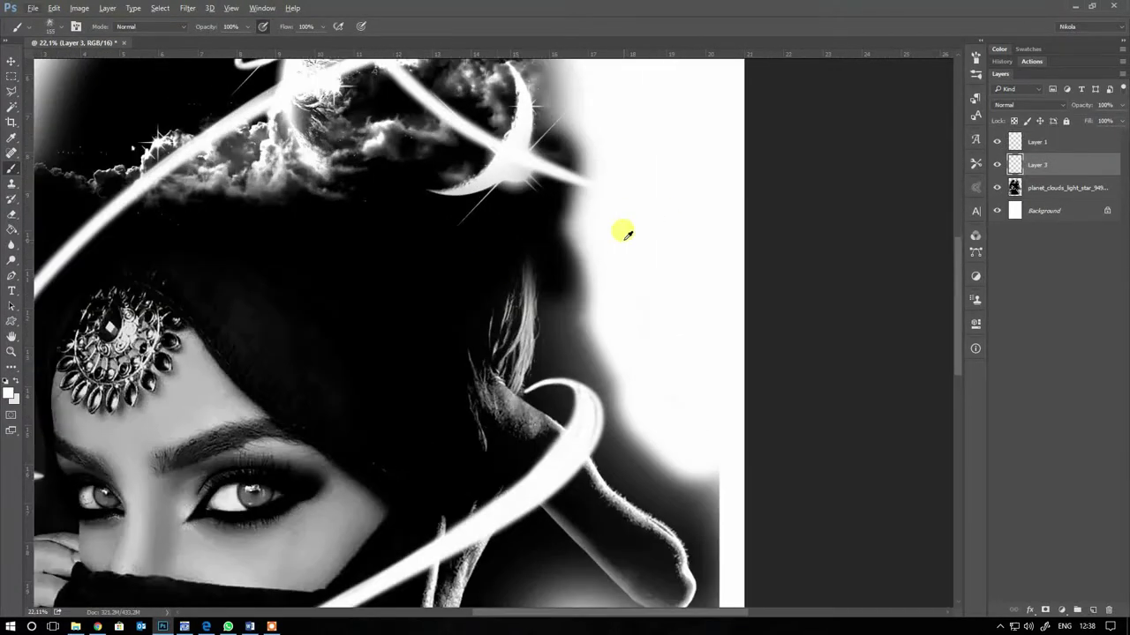
- Switch to a much larger brush and paint white over the dark lower-right edge
{"action": "right_click", "coordinate": [625, 233]}
{"action": "left_click", "coordinate": [565, 293]}
{"action": "mouse_move", "coordinate": [637, 408]}
{"action": "left_mouse_down"}
{"action": "mouse_move", "coordinate": [681, 555]}
{"action": "mouse_move", "coordinate": [724, 574]}
{"action": "mouse_move", "coordinate": [629, 341]}
{"action": "left_mouse_up"}
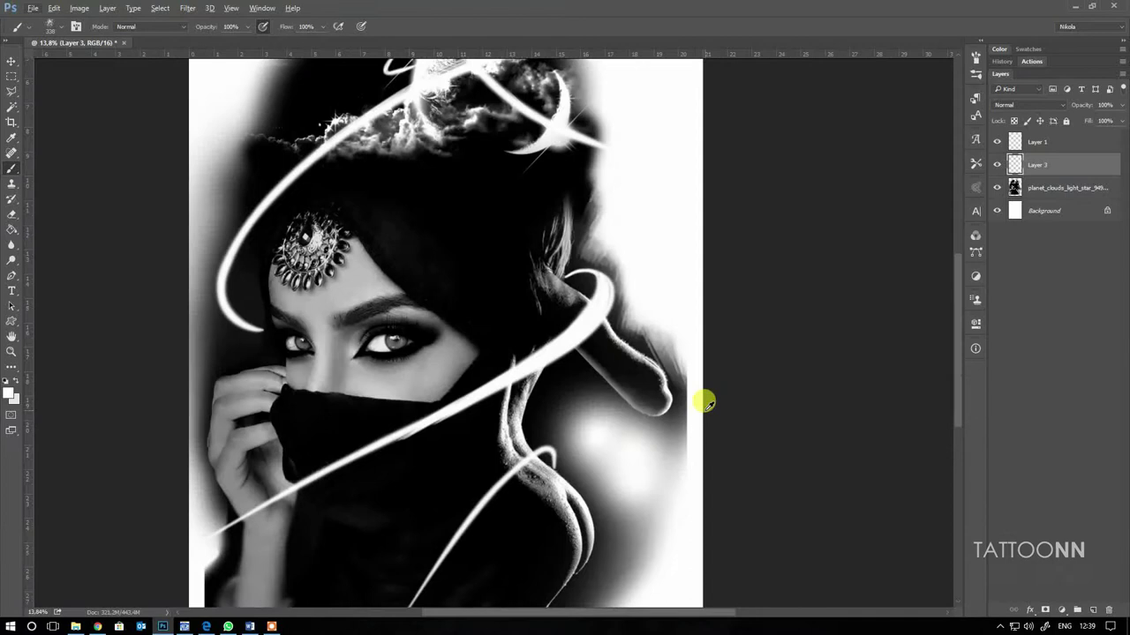
{"action": "mouse_move", "coordinate": [586, 414]}
{"action": "left_mouse_down"}
{"action": "mouse_move", "coordinate": [606, 542]}
{"action": "mouse_move", "coordinate": [634, 539]}
{"action": "left_mouse_up"}
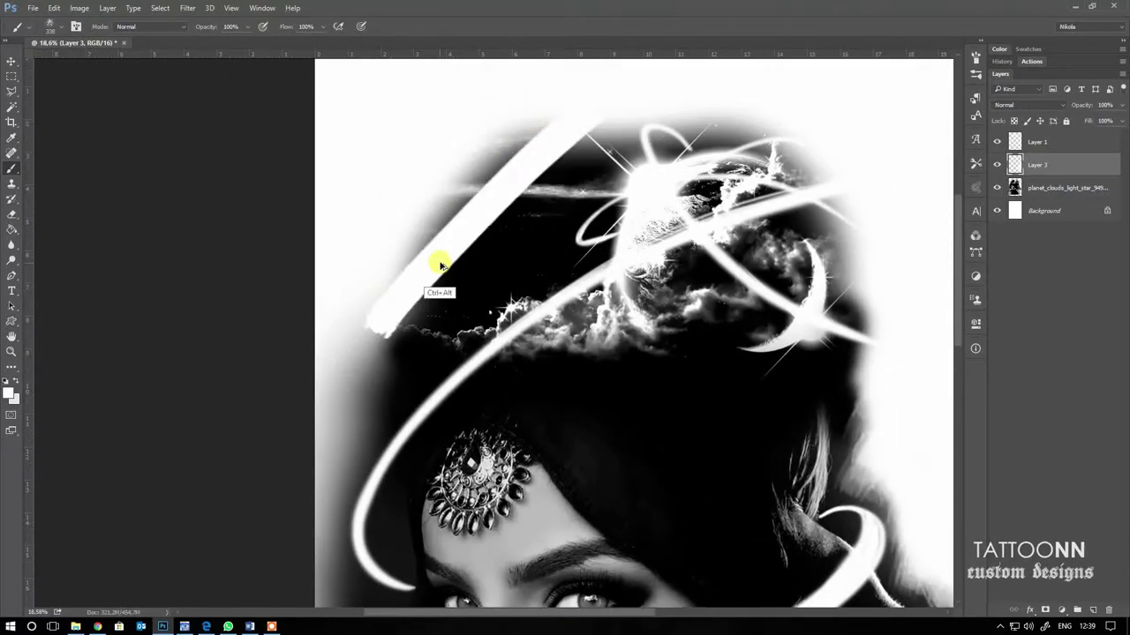
- Brush rough white along the hair's left edge, then look through the brush presets
{"action": "left_click_drag", "start_coordinate": [437, 242], "coordinate": [410, 199]}
{"action": "left_click_drag", "start_coordinate": [377, 258], "coordinate": [323, 394]}
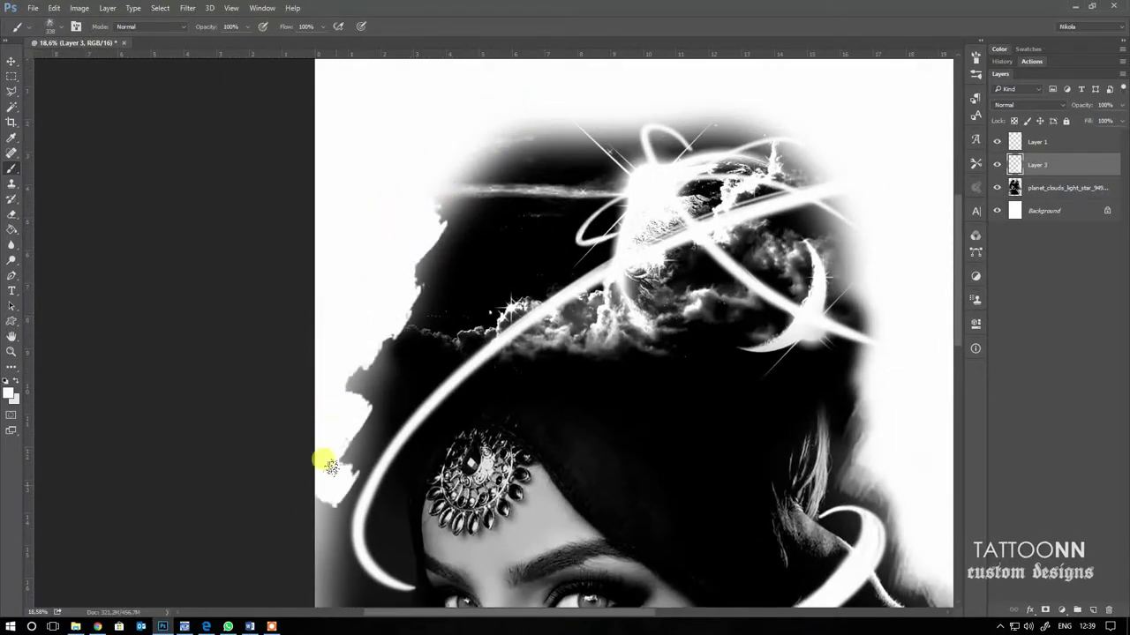
{"action": "left_click_drag", "start_coordinate": [330, 465], "coordinate": [381, 305]}
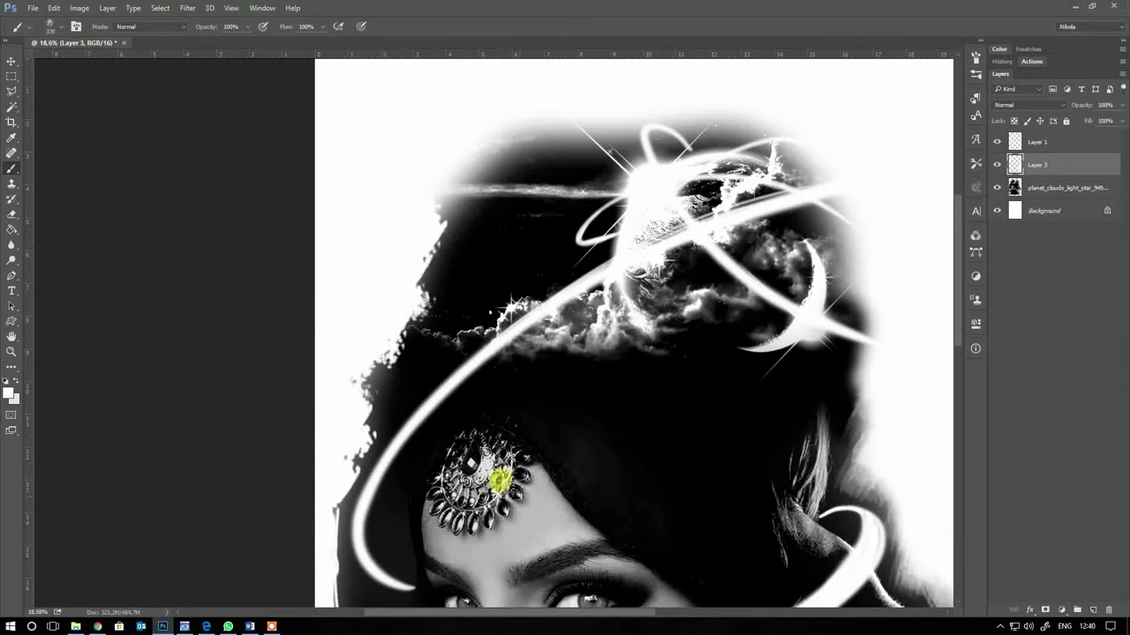
{"action": "right_click", "coordinate": [557, 195]}
{"action": "key", "text": "Return"}
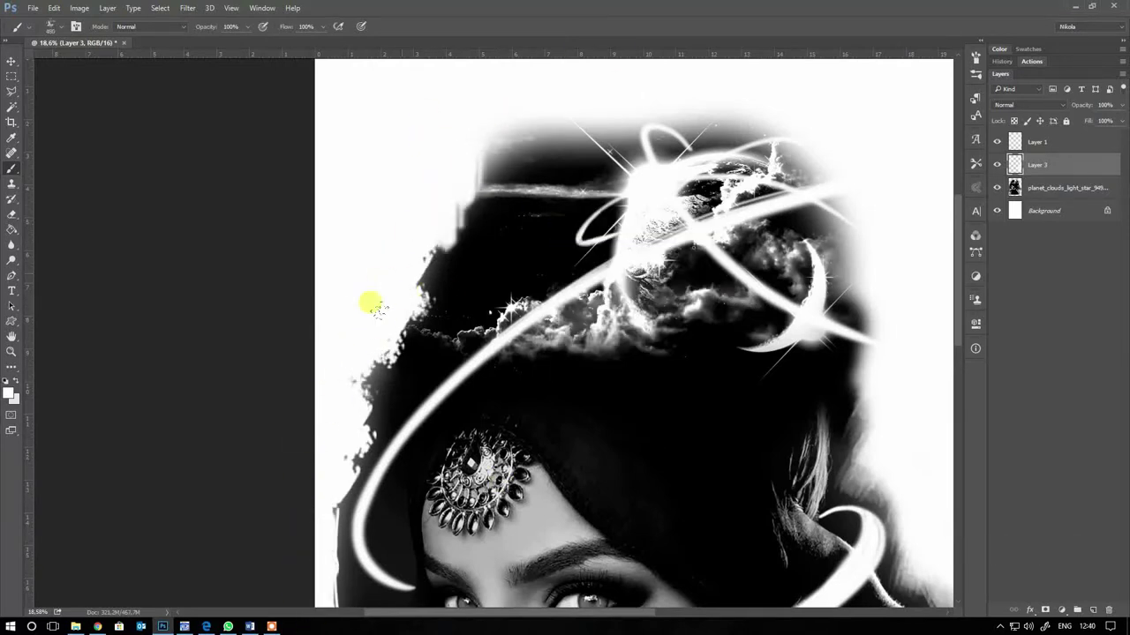
{"action": "right_click", "coordinate": [541, 131]}
{"action": "key", "text": "Return"}
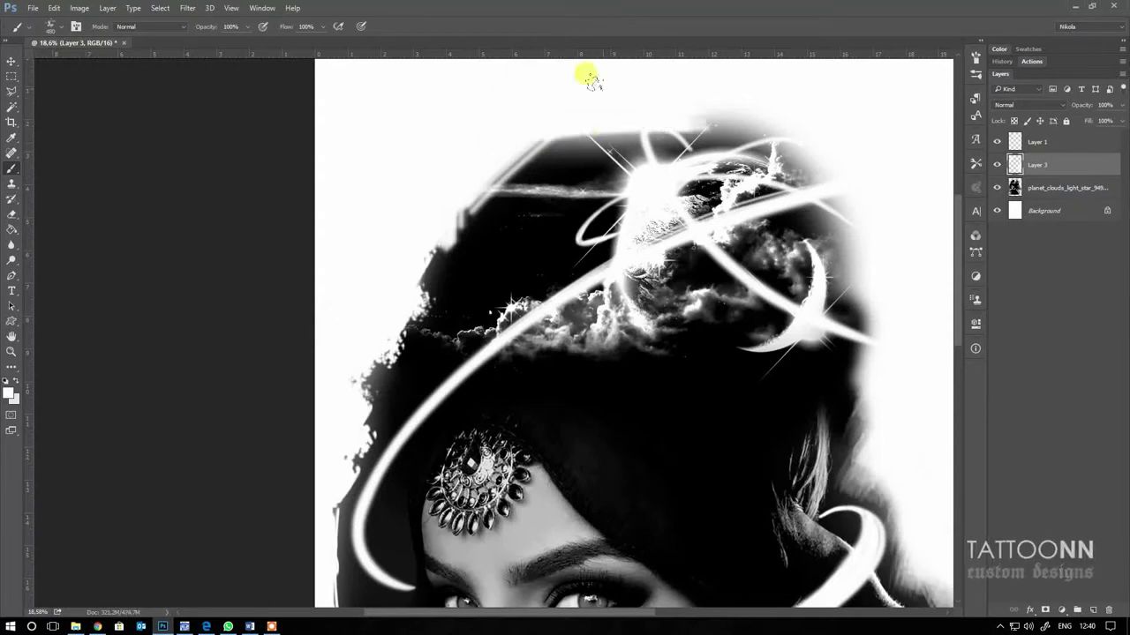
{"action": "scroll", "coordinate": [530, 133], "scroll_direction": "down", "scroll_amount": 5}
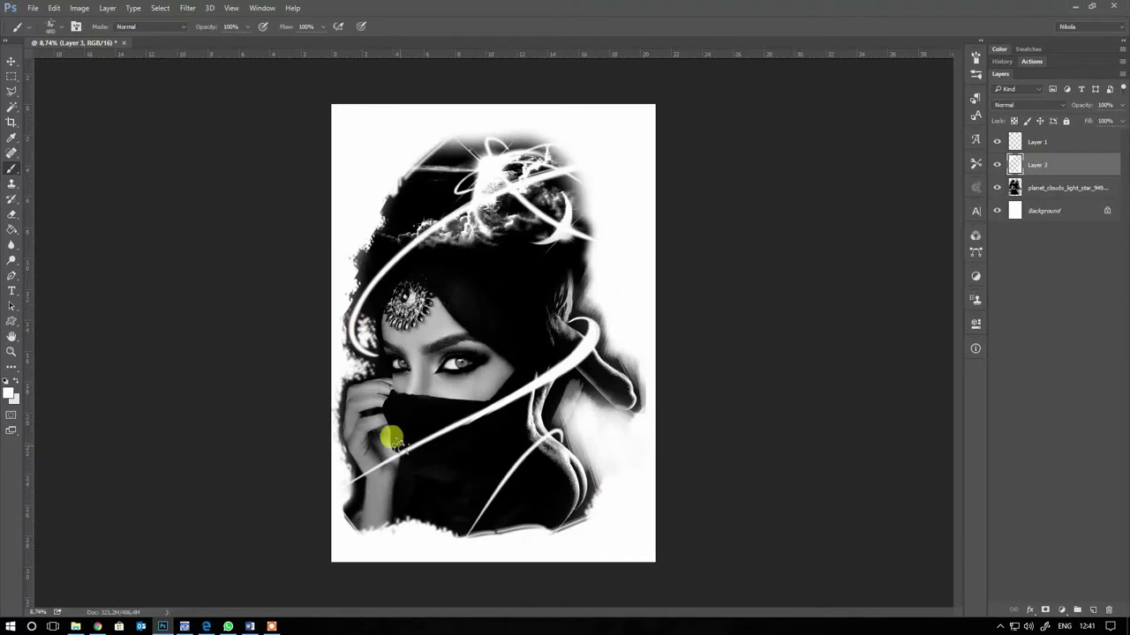
{"action": "scroll", "coordinate": [393, 439], "scroll_direction": "down", "scroll_amount": 1}
{"action": "right_click", "coordinate": [389, 41]}
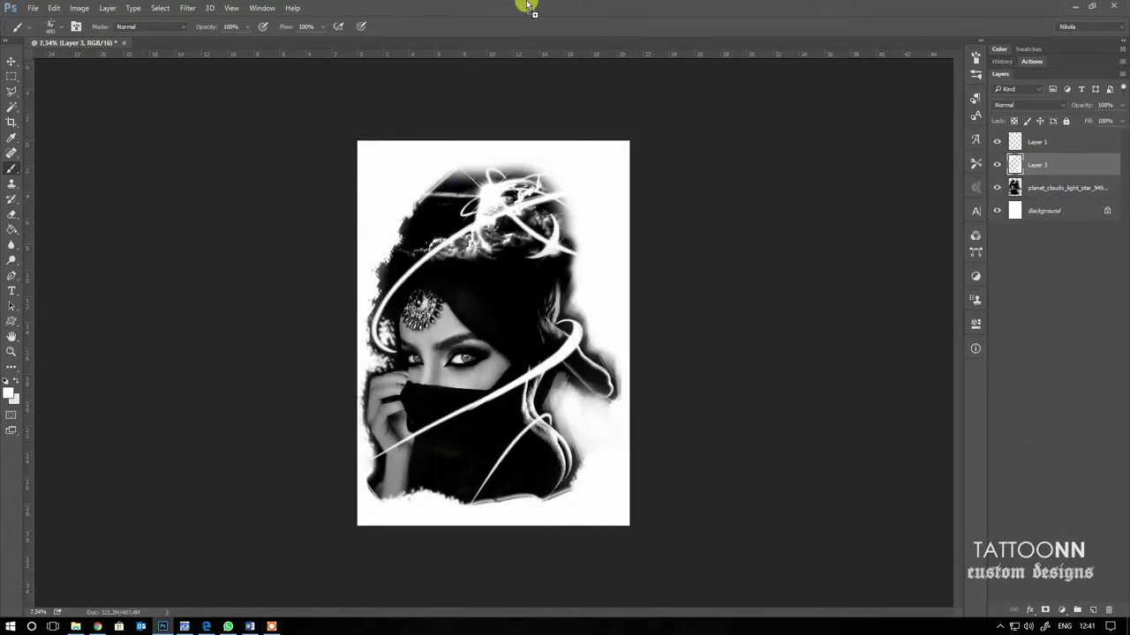
- Drag the veiled-woman design into the MODEL RUKA.jpg photo with the Move tool
{"action": "left_click", "coordinate": [88, 42]}
{"action": "key", "text": "v"}
{"action": "left_click", "coordinate": [1046, 187]}
{"action": "mouse_move", "coordinate": [1047, 182]}
{"action": "left_mouse_down"}
{"action": "mouse_move", "coordinate": [1047, 172]}
{"action": "mouse_move", "coordinate": [694, 185]}
{"action": "left_mouse_up"}
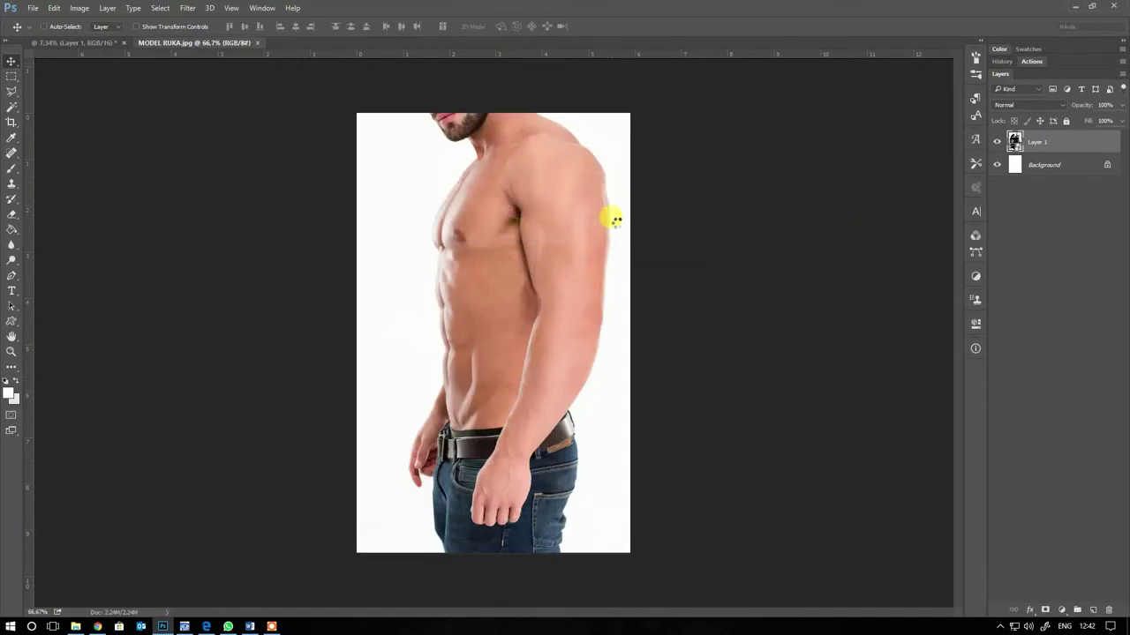
{"action": "scroll", "coordinate": [609, 203], "scroll_direction": "down", "scroll_amount": 5}
- Scale the placed design down to shoulder size and move it onto the man's shoulder
{"action": "key", "text": "ctrl+t"}
{"action": "mouse_move", "coordinate": [580, 247]}
{"action": "left_mouse_down"}
{"action": "mouse_move", "coordinate": [456, 430]}
{"action": "mouse_move", "coordinate": [466, 394]}
{"action": "left_mouse_up"}
{"action": "scroll", "coordinate": [466, 394], "scroll_direction": "up", "scroll_amount": 3}
{"action": "scroll", "coordinate": [492, 341], "scroll_direction": "up", "scroll_amount": 2}
{"action": "scroll", "coordinate": [585, 255], "scroll_direction": "up", "scroll_amount": 1}
{"action": "mouse_move", "coordinate": [494, 334]}
{"action": "left_mouse_down"}
{"action": "mouse_move", "coordinate": [598, 189]}
{"action": "mouse_move", "coordinate": [525, 257]}
{"action": "left_mouse_up"}
{"action": "key", "text": "Return"}
- Set the design layer's blend mode to Multiply so it blends into the skin
{"action": "left_click", "coordinate": [1028, 105]}
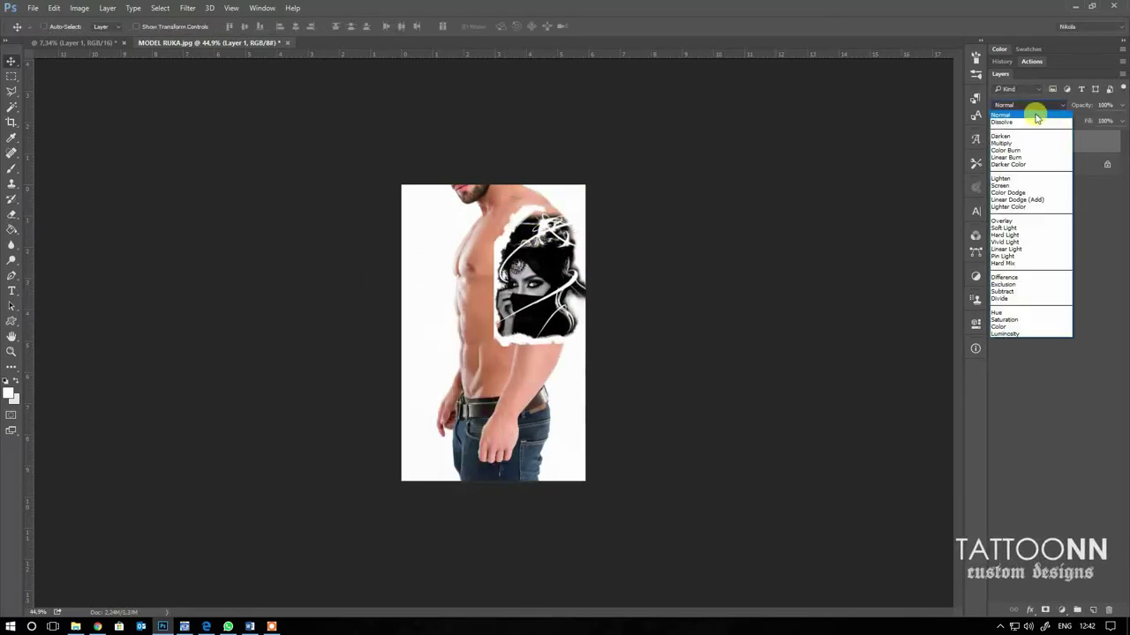
{"action": "left_click", "coordinate": [1028, 143]}
{"action": "scroll", "coordinate": [529, 279], "scroll_direction": "up", "scroll_amount": 1}
{"action": "scroll", "coordinate": [499, 303], "scroll_direction": "up", "scroll_amount": 2}
- Rotate, tilt, slightly shrink and reposition the tattoo to fit the shoulder
{"action": "key", "text": "ctrl+t"}
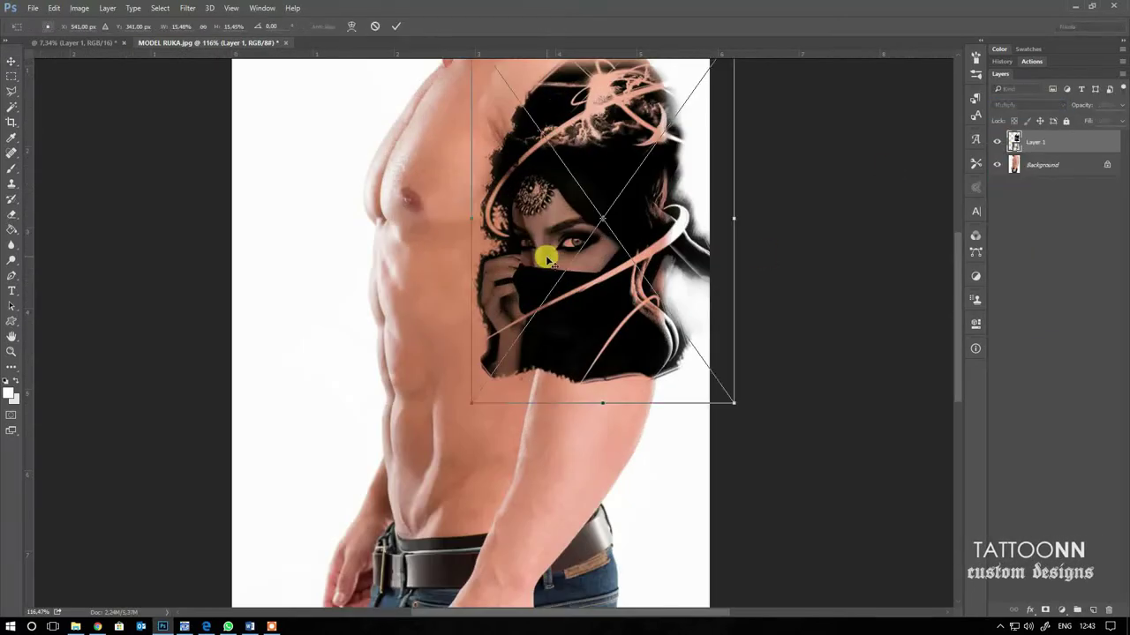
{"action": "mouse_move", "coordinate": [759, 342]}
{"action": "left_mouse_down"}
{"action": "mouse_move", "coordinate": [779, 338]}
{"action": "mouse_move", "coordinate": [770, 355]}
{"action": "left_mouse_up"}
{"action": "mouse_move", "coordinate": [651, 266]}
{"action": "left_mouse_down"}
{"action": "mouse_move", "coordinate": [648, 279]}
{"action": "mouse_move", "coordinate": [636, 266]}
{"action": "left_mouse_up"}
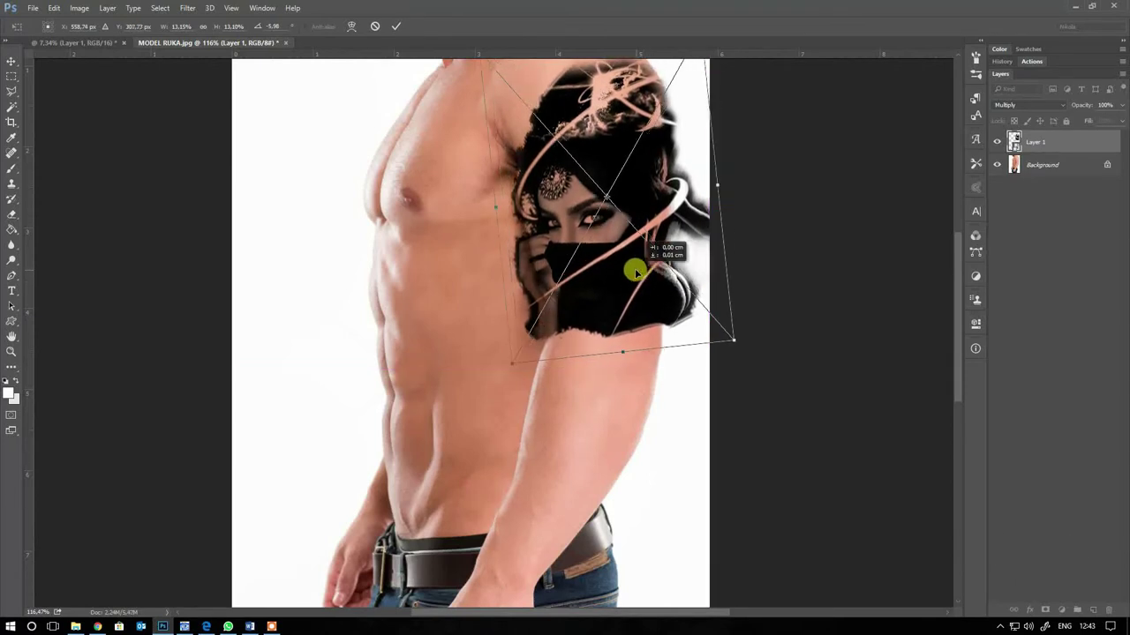
{"action": "scroll", "coordinate": [641, 266], "scroll_direction": "up", "scroll_amount": 2}
{"action": "scroll", "coordinate": [642, 267], "scroll_direction": "up", "scroll_amount": 2}
{"action": "left_click_drag", "start_coordinate": [700, 124], "coordinate": [688, 134]}
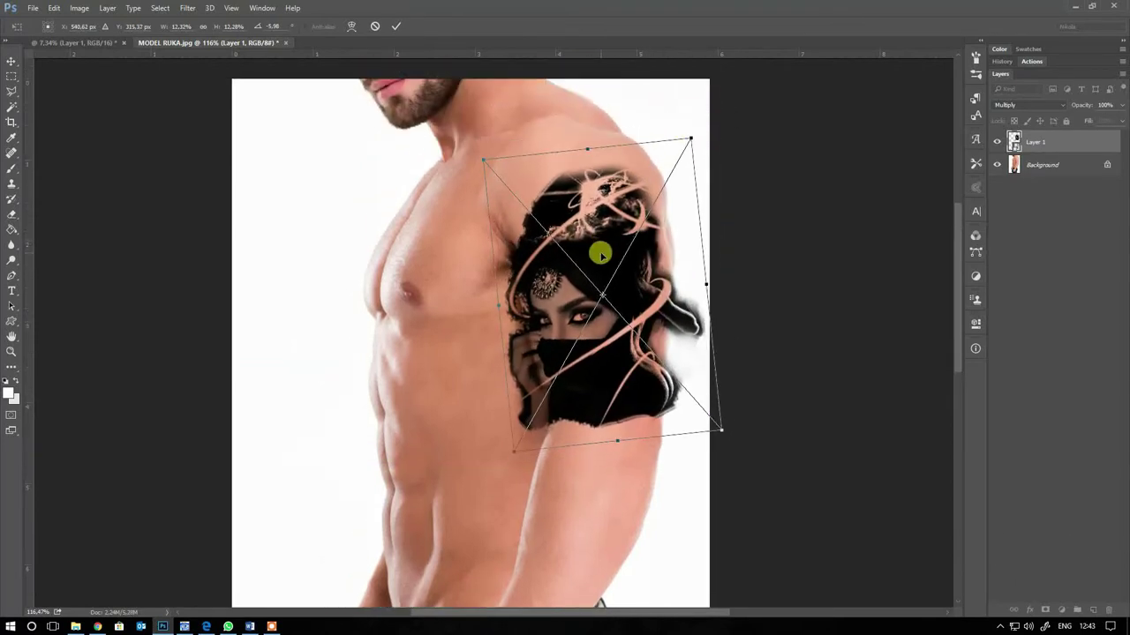
{"action": "left_click_drag", "start_coordinate": [602, 255], "coordinate": [649, 252]}
{"action": "key", "text": "Return"}
{"action": "scroll", "coordinate": [588, 285], "scroll_direction": "up", "scroll_amount": 1}
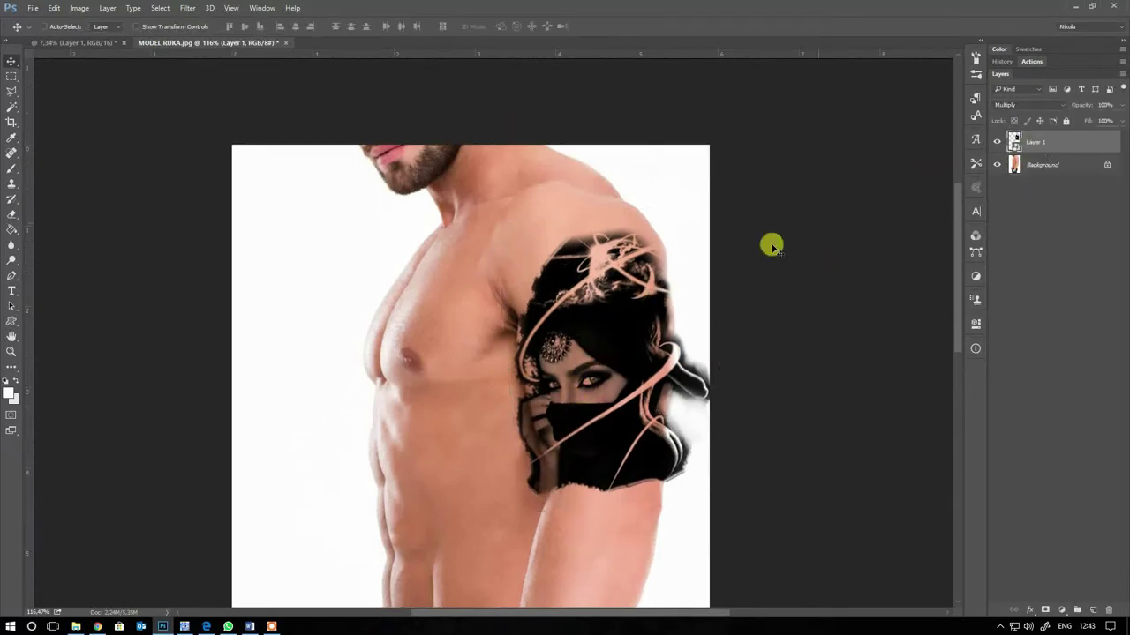
{"action": "scroll", "coordinate": [580, 340], "scroll_direction": "up", "scroll_amount": 3}
- Lower the tattoo layer to 26% opacity and adjust the soft Eraser brush settings
{"action": "left_click", "coordinate": [1113, 105]}
{"action": "left_click_drag", "start_coordinate": [1084, 118], "coordinate": [1059, 118]}
{"action": "left_click", "coordinate": [11, 214]}
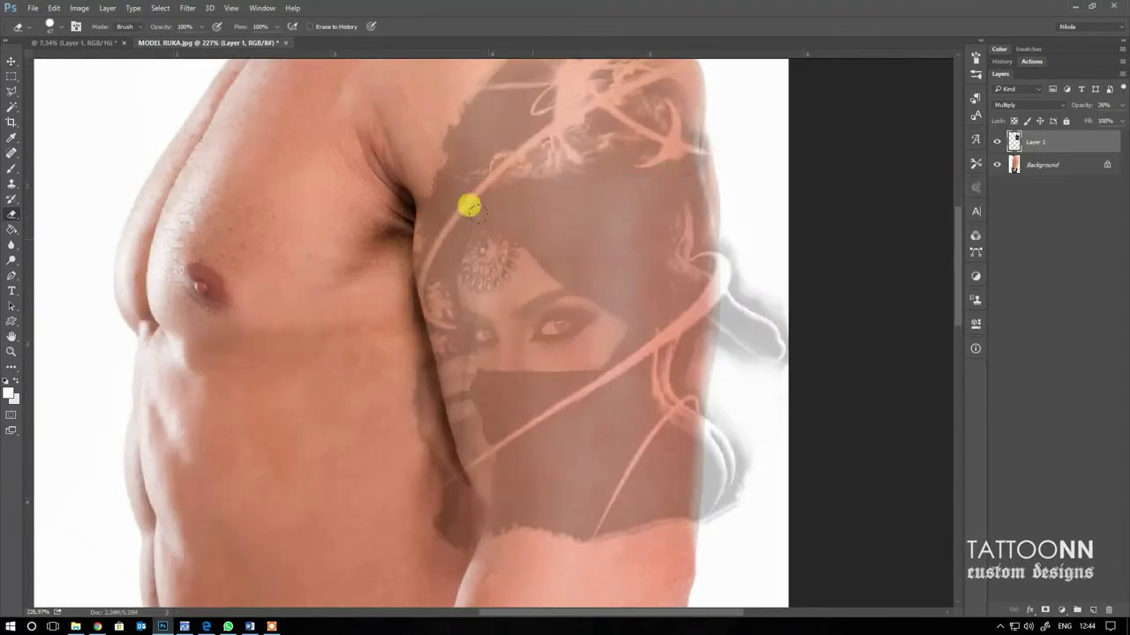
{"action": "right_click", "coordinate": [395, 166]}
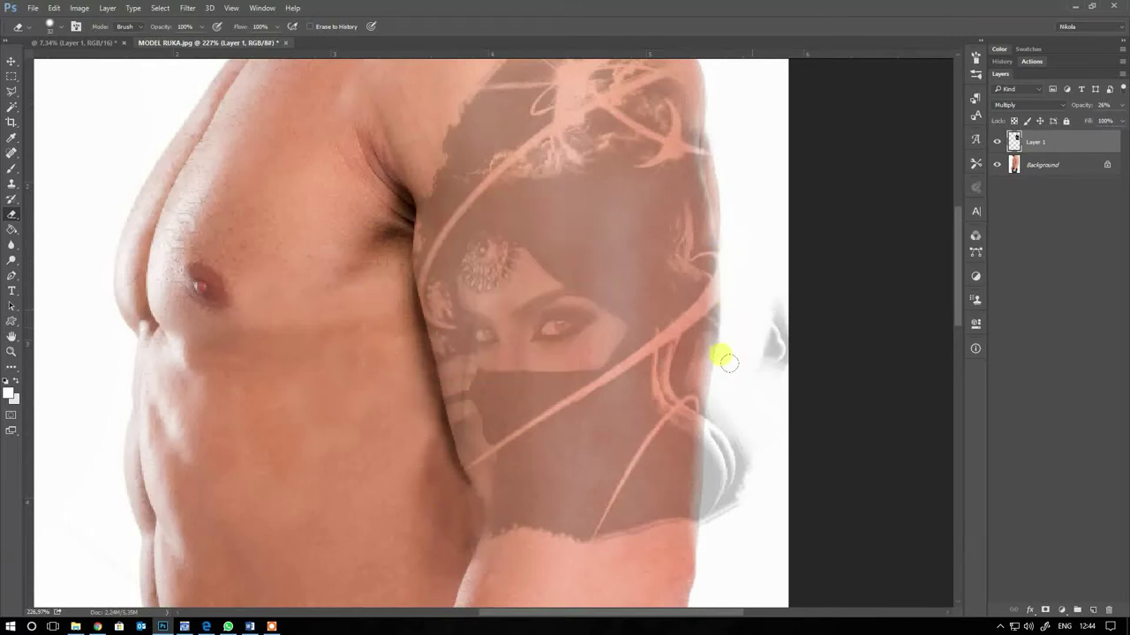
{"action": "scroll", "coordinate": [596, 132], "scroll_direction": "up", "scroll_amount": 5}
{"action": "right_click", "coordinate": [617, 247]}
{"action": "key", "text": "Escape"}
{"action": "scroll", "coordinate": [669, 152], "scroll_direction": "up", "scroll_amount": 1}
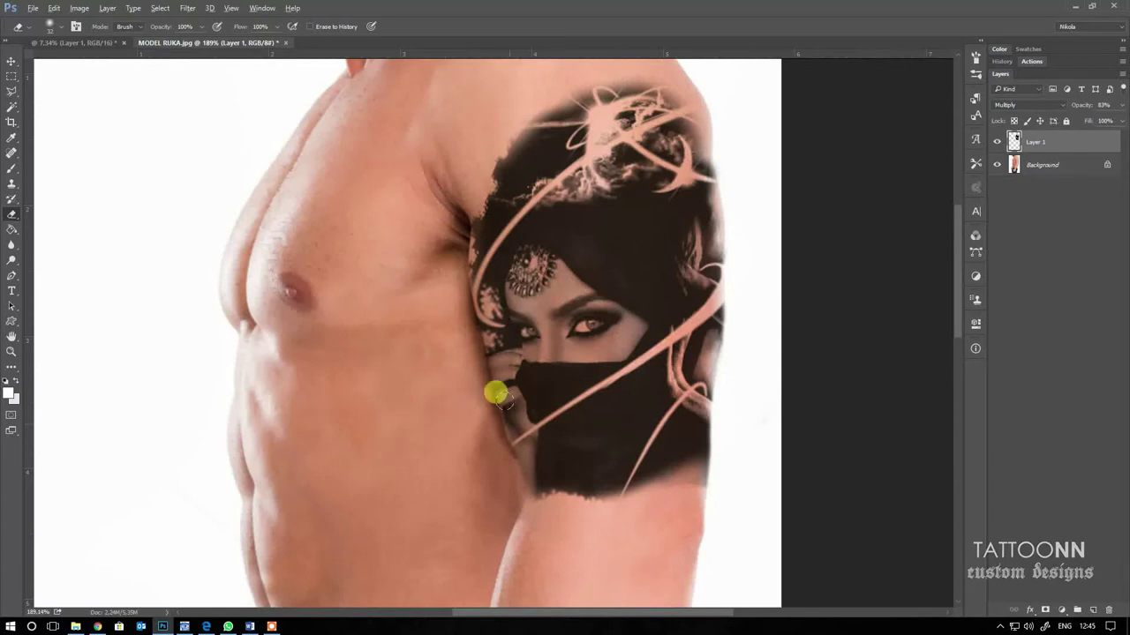
- View the whole figure and raise the tattoo layer's opacity to about 85%
{"action": "key", "text": "ctrl+0"}
{"action": "scroll", "coordinate": [615, 196], "scroll_direction": "up", "scroll_amount": 3}
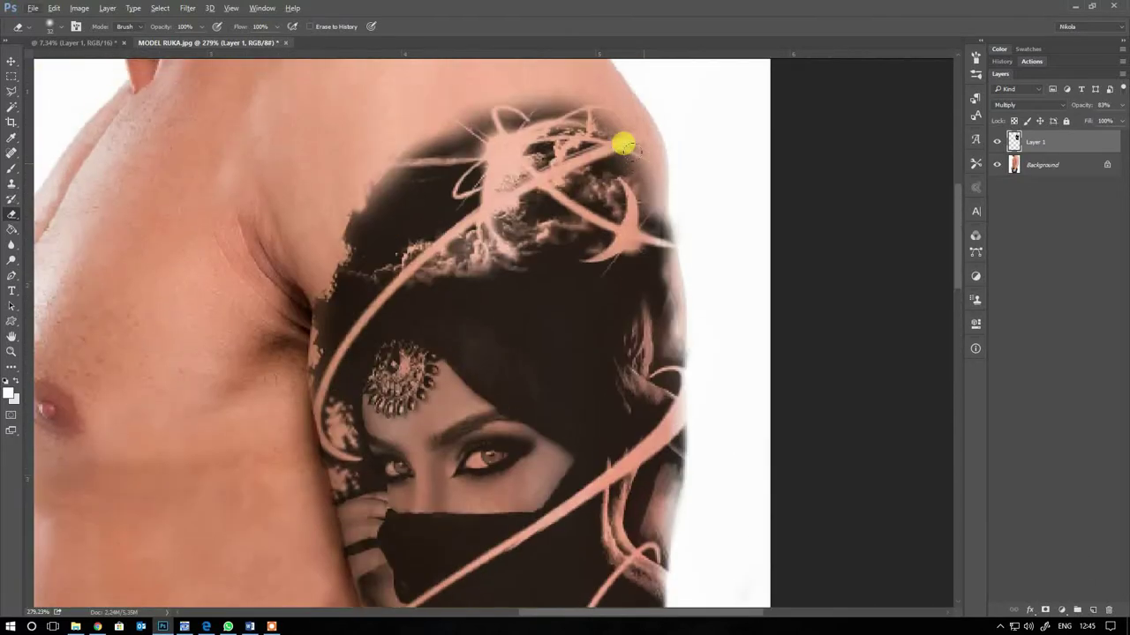
{"action": "scroll", "coordinate": [697, 141], "scroll_direction": "down", "scroll_amount": 2}
{"action": "key", "text": "ctrl+0"}
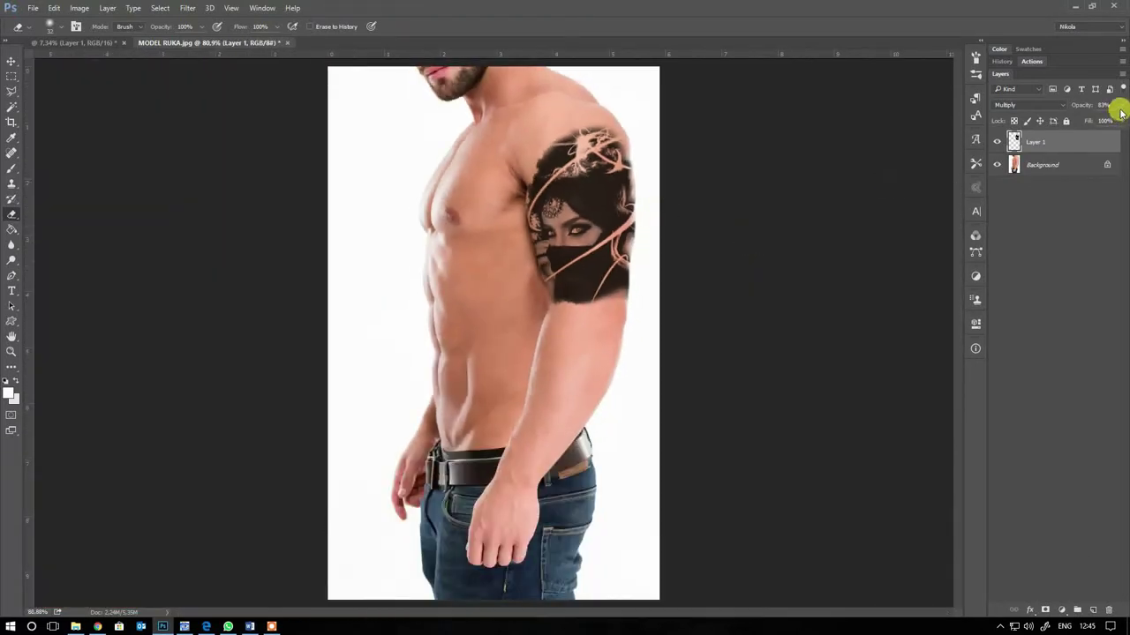
{"action": "scroll", "coordinate": [713, 194], "scroll_direction": "down", "scroll_amount": 2}
{"action": "left_click_drag", "start_coordinate": [1122, 105], "coordinate": [1113, 123]}
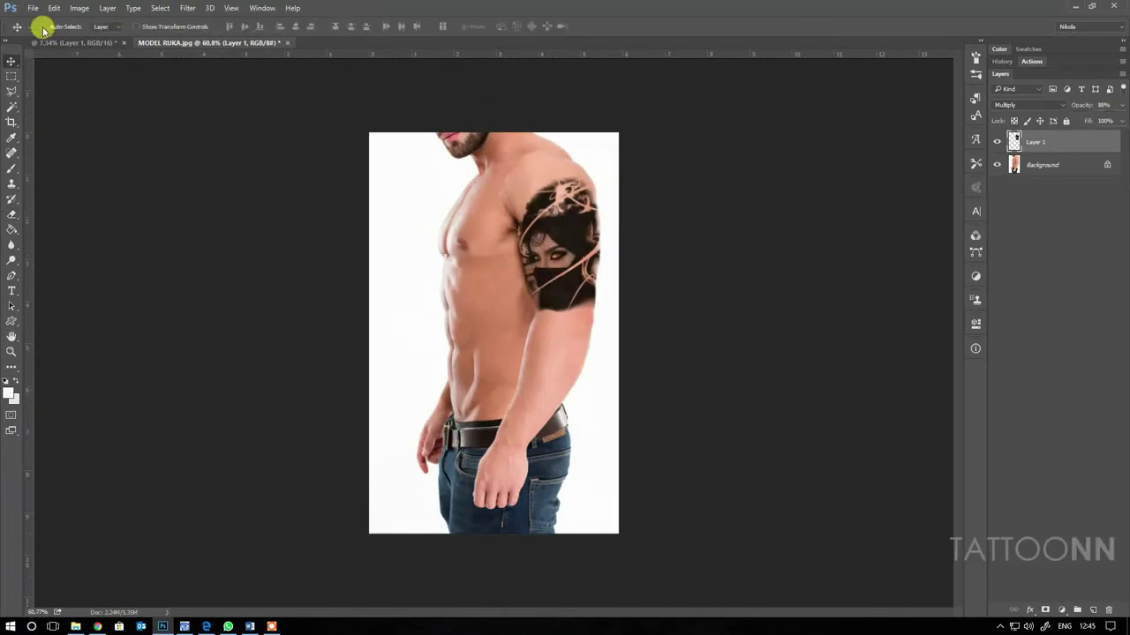
- Apply Levels with output black at 18 to lighten the tattoo's blacks
{"action": "left_click", "coordinate": [79, 8]}
{"action": "left_click", "coordinate": [239, 58]}
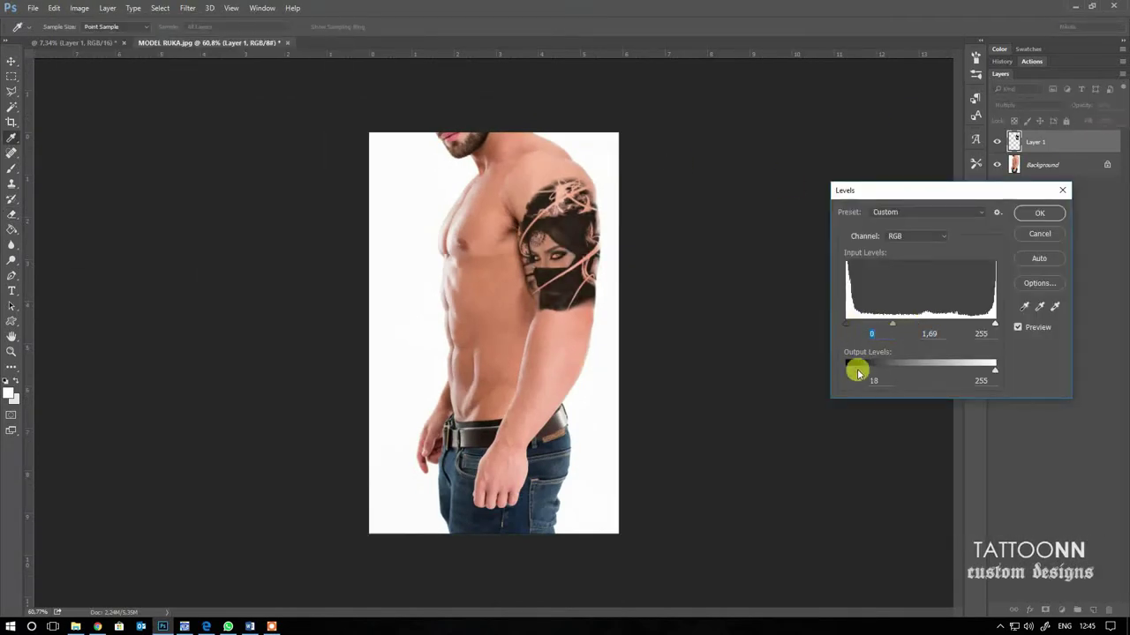
{"action": "left_click_drag", "start_coordinate": [857, 373], "coordinate": [866, 378]}
{"action": "key", "text": "Return"}
{"action": "scroll", "coordinate": [580, 202], "scroll_direction": "up", "scroll_amount": 3}
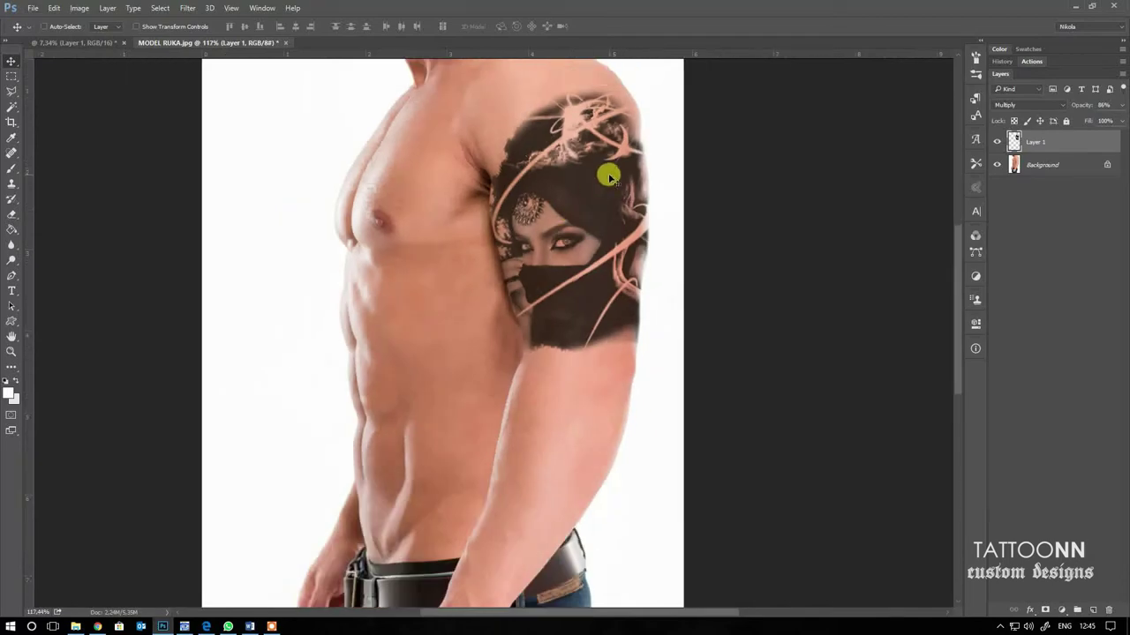